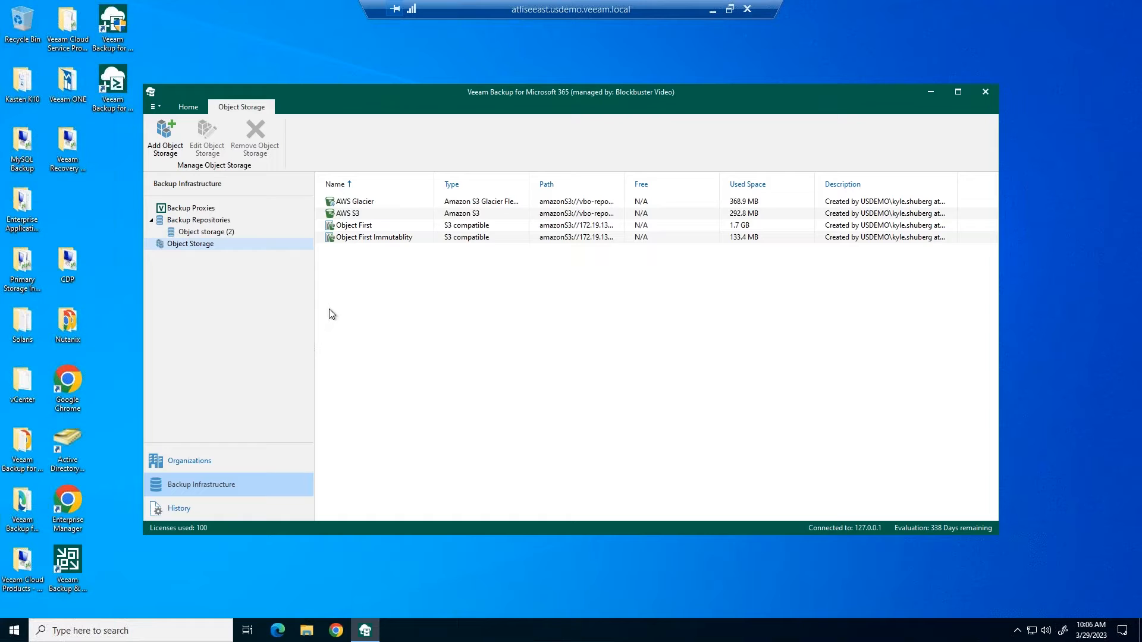
- Look at the Veeam Backup for Microsoft 365 listing on Azure Marketplace in Chrome, and return to the backup console
double_click(82, 384)
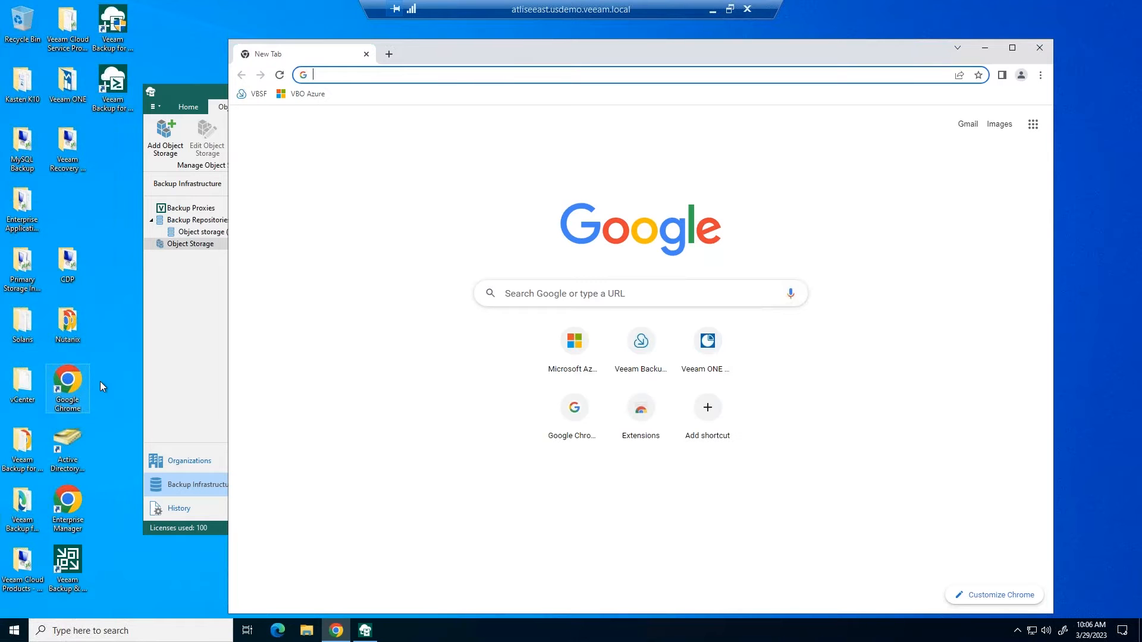
left_click(568, 347)
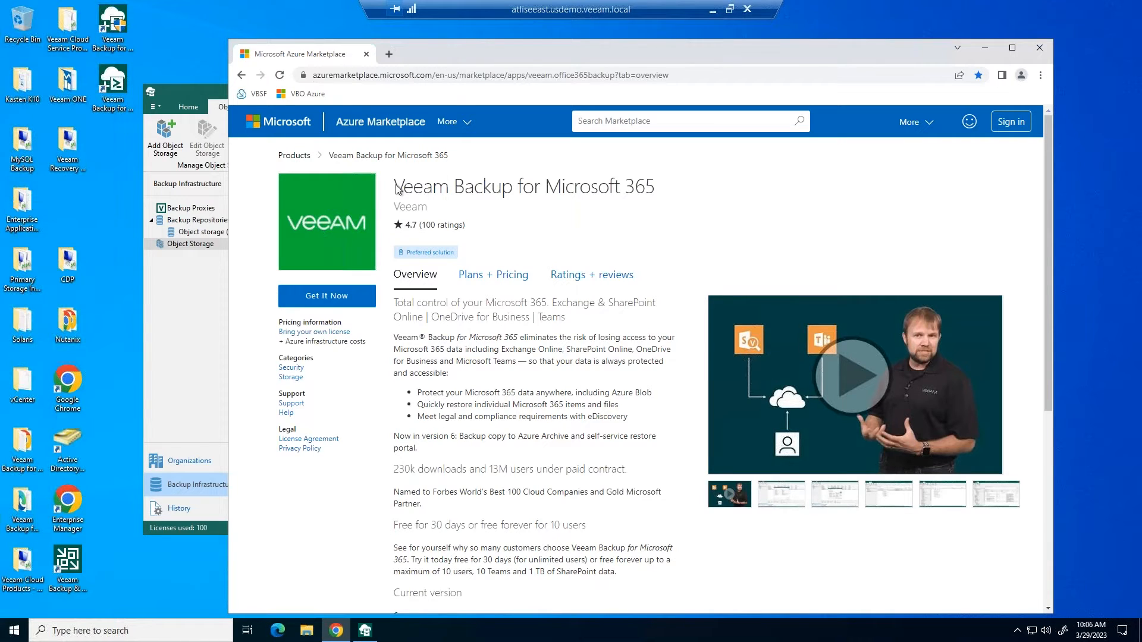
left_click_drag(395, 187, 655, 187)
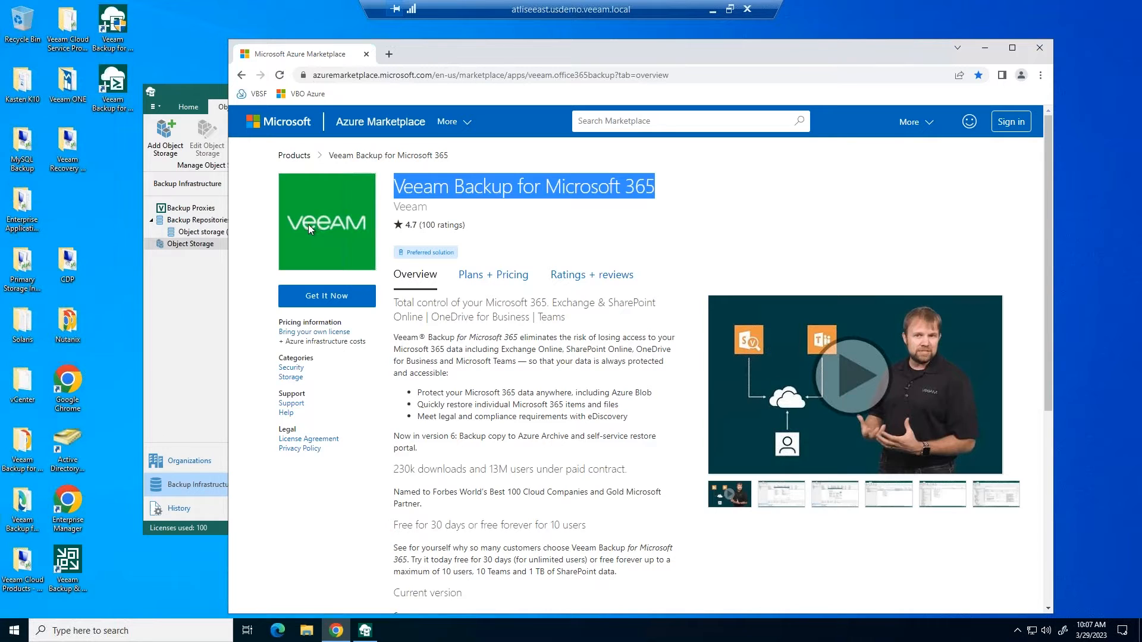
left_click(337, 292)
left_click(985, 53)
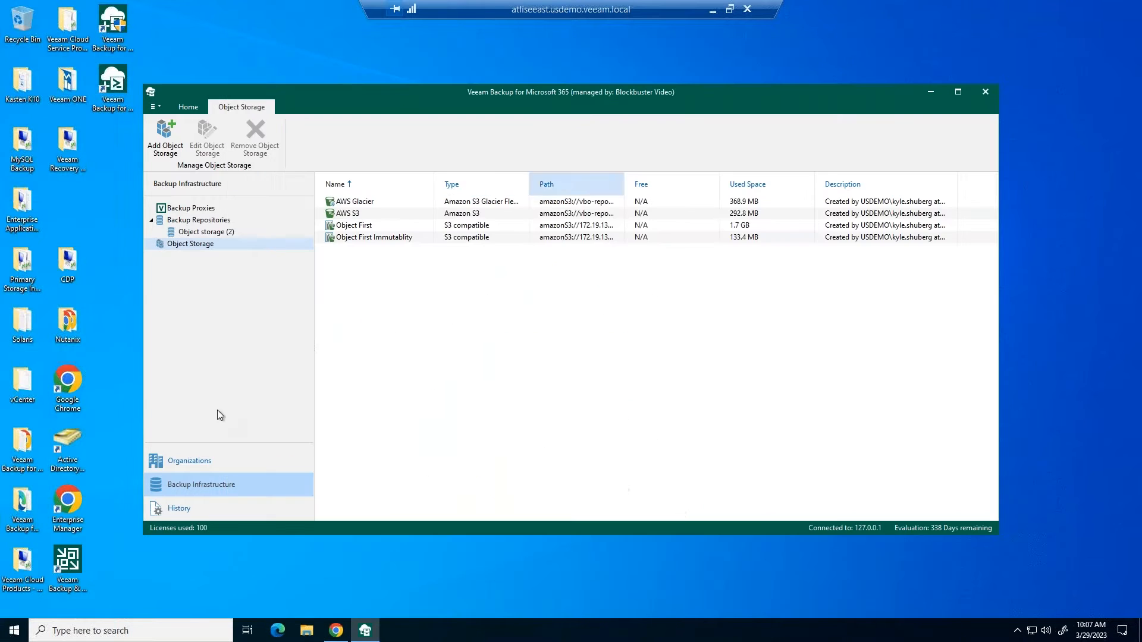
- Walk through adding Azure Blob Storage named "cloud repo" as far as the storage account settings, and cancel without saving
left_click(166, 134)
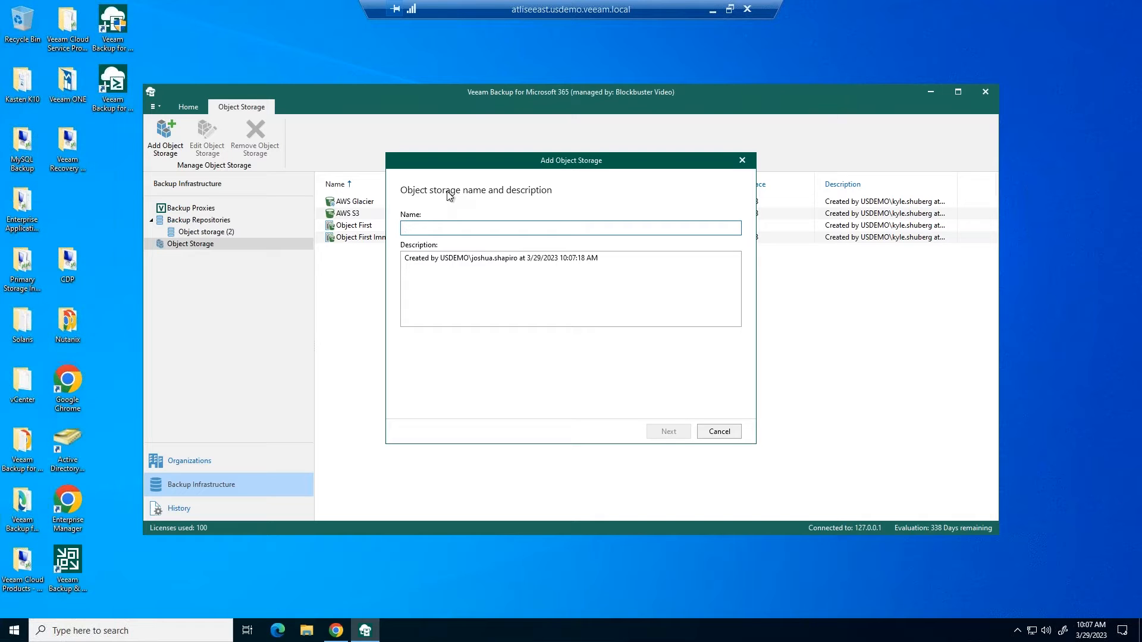
type("cloud repo")
left_click(679, 439)
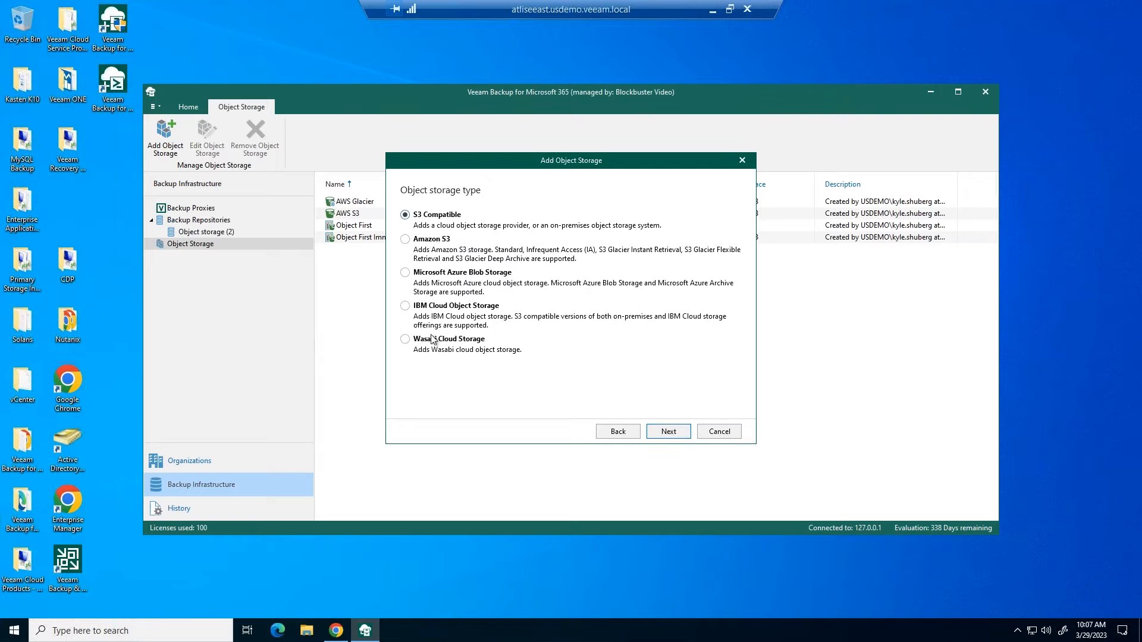
left_click(438, 275)
left_click(661, 432)
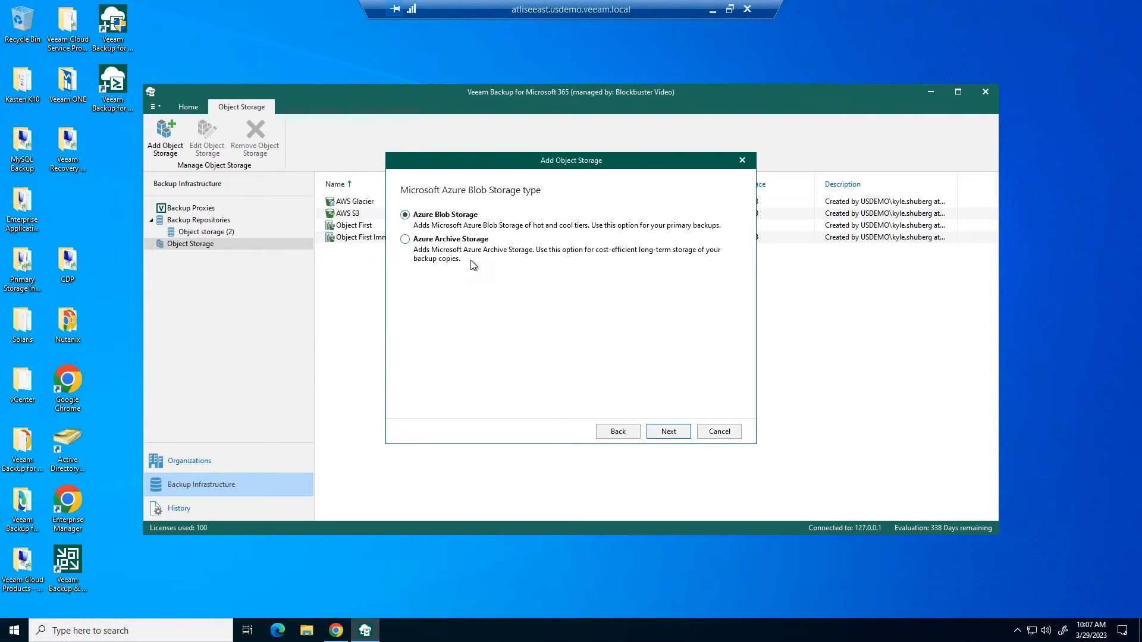
left_click(669, 432)
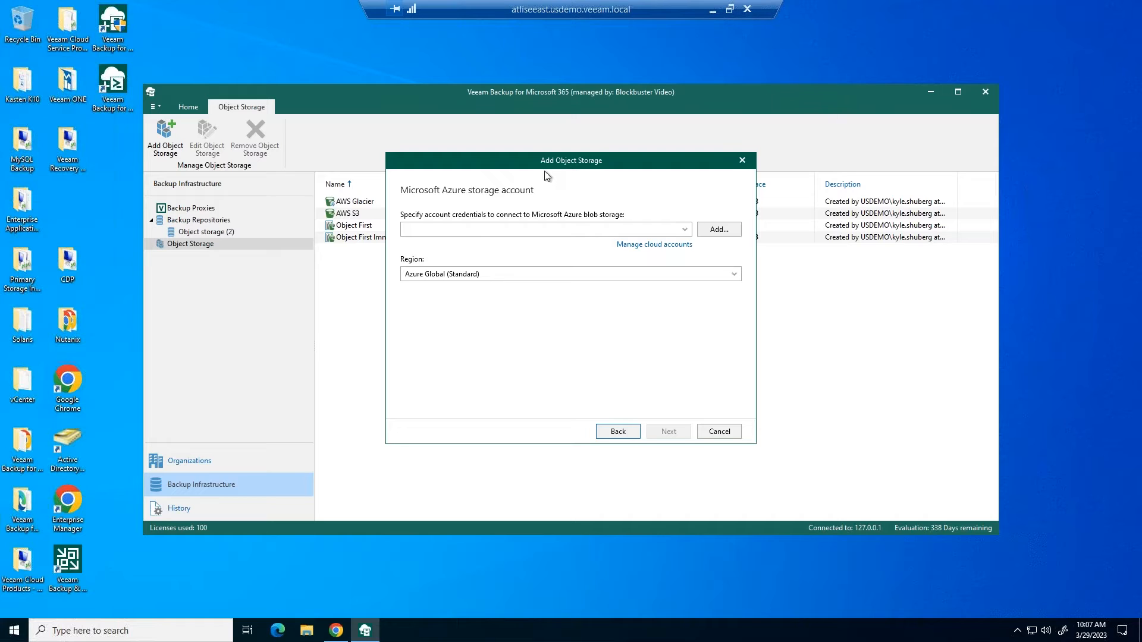
left_click(742, 167)
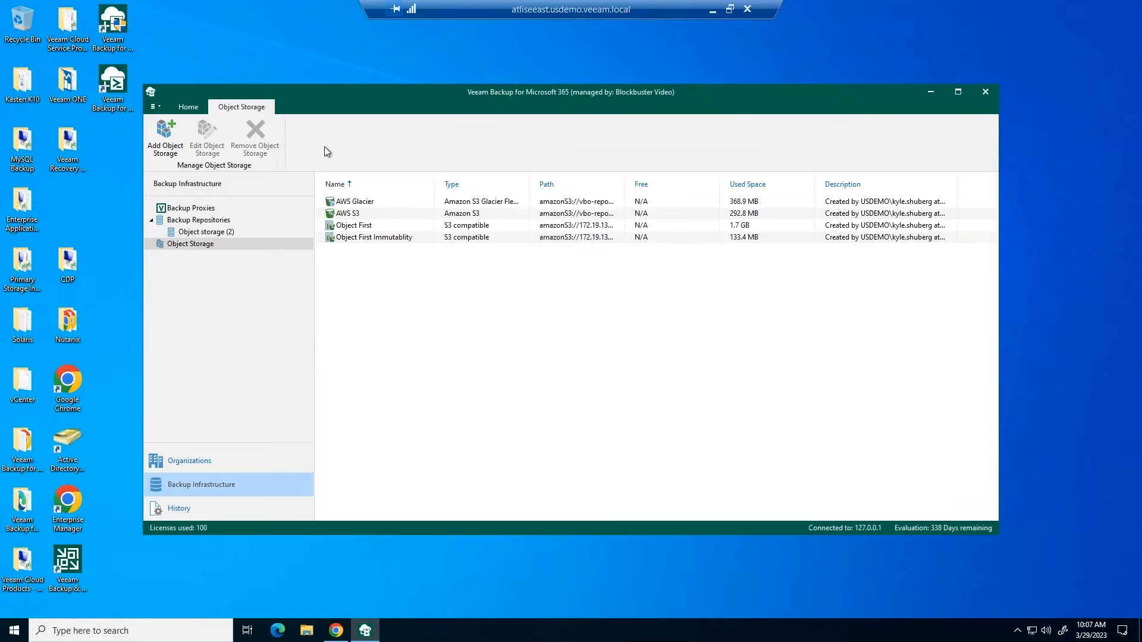
left_click(177, 139)
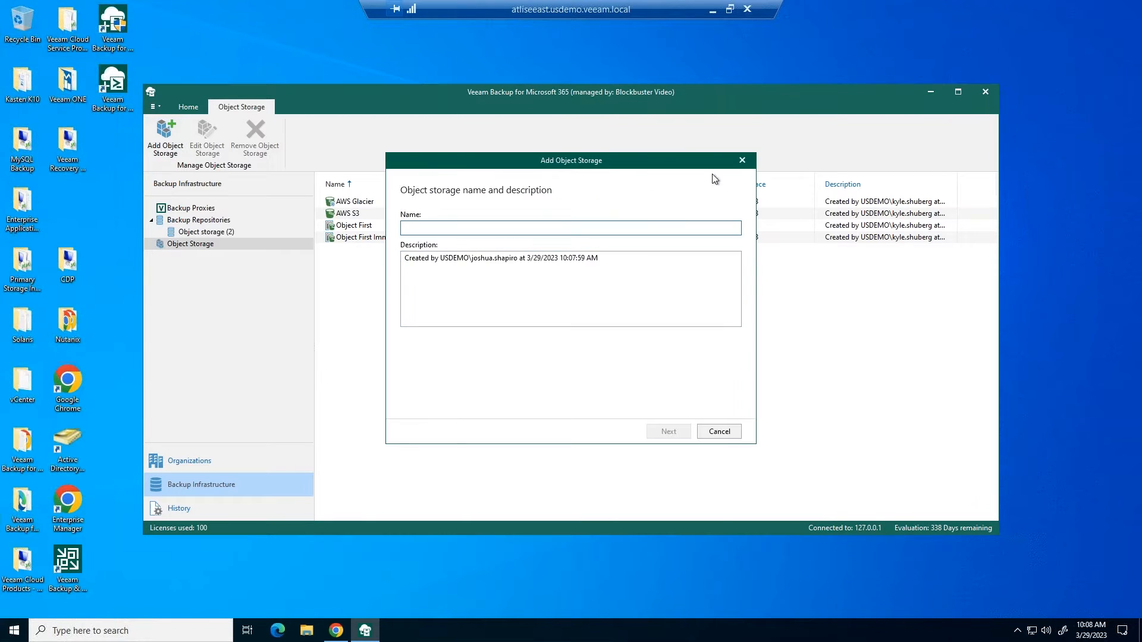
left_click(743, 159)
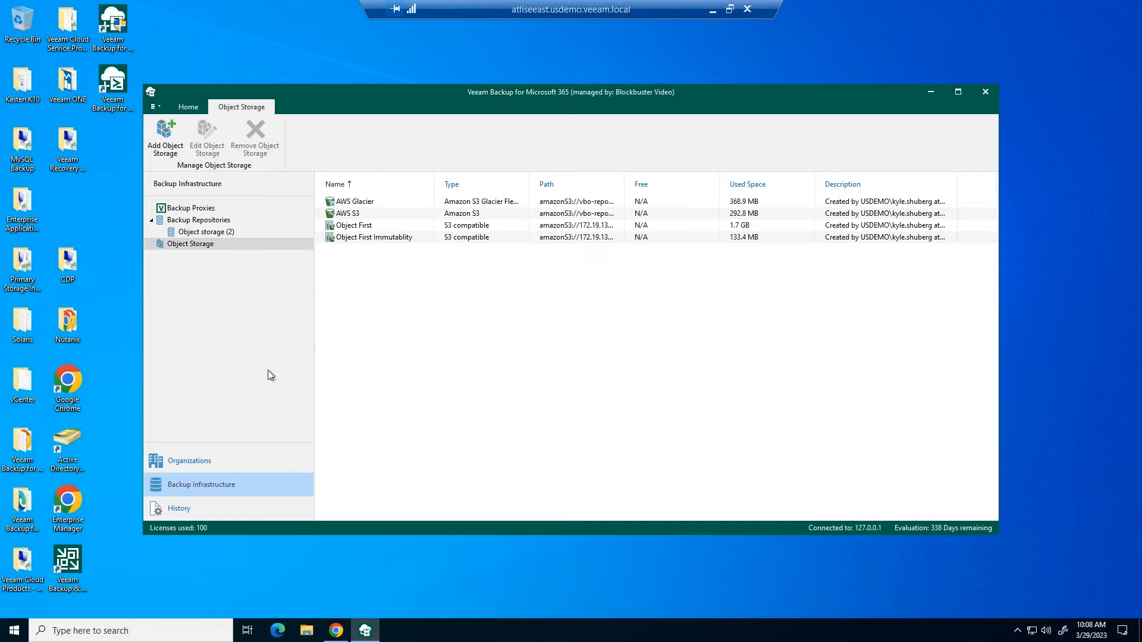
- Start a new backup repository named "folder" that saves its backups directly to object storage
left_click(218, 236)
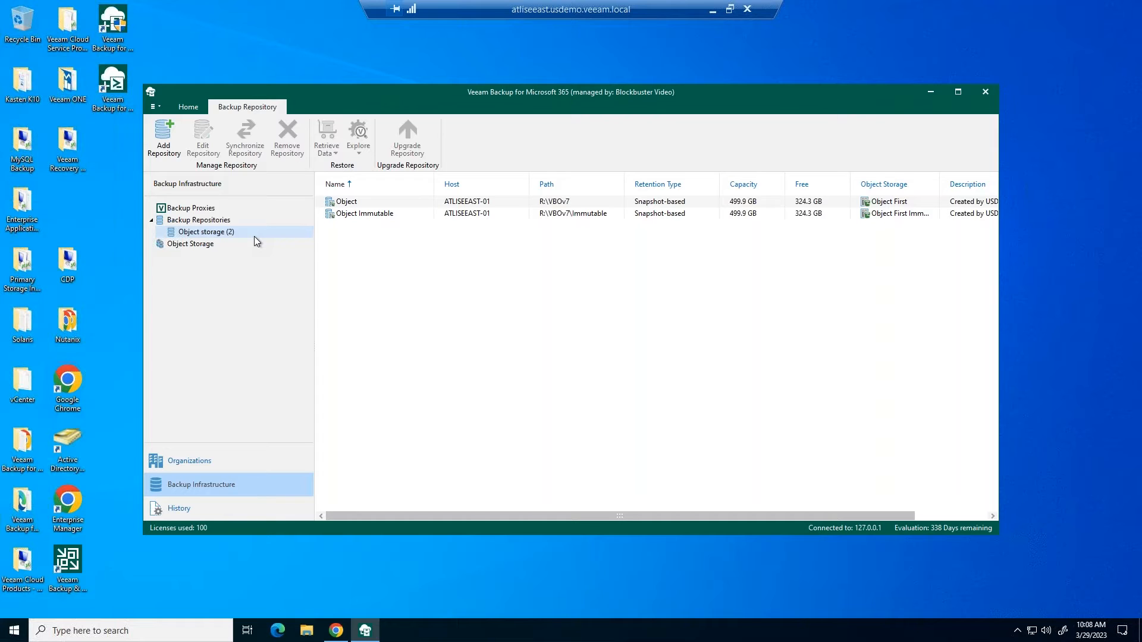
left_click(165, 147)
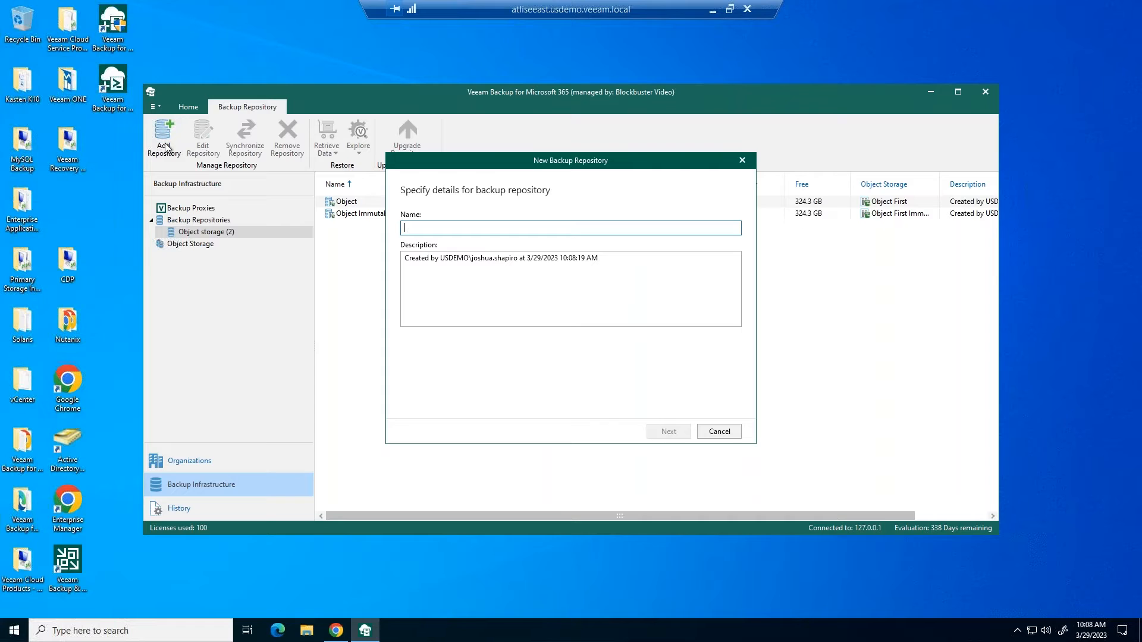
type("folder")
left_click(668, 432)
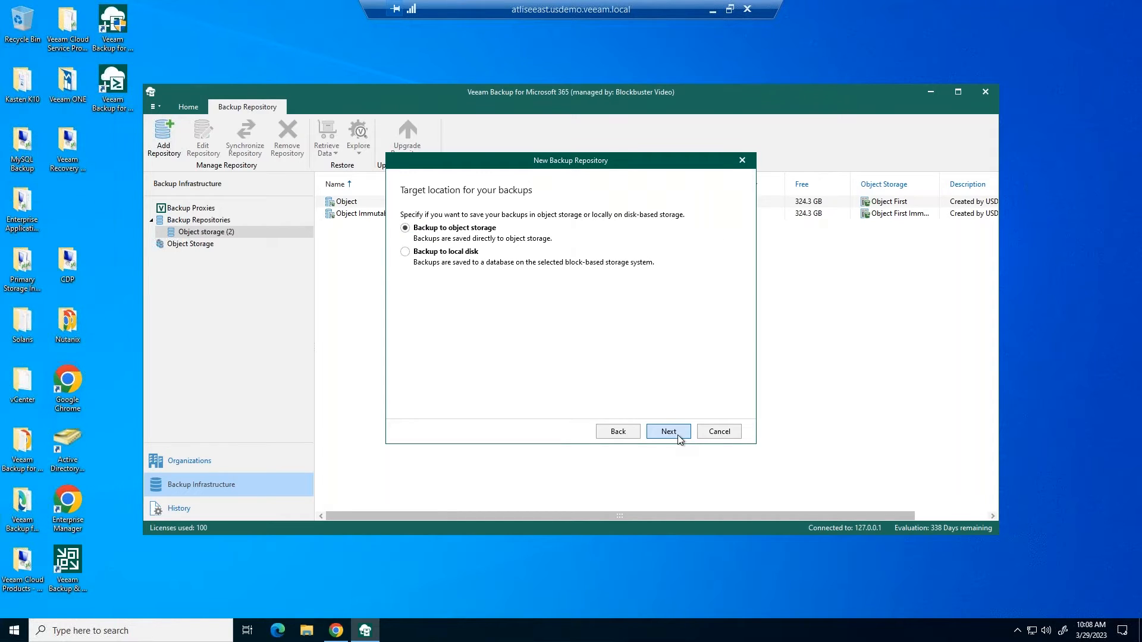
left_click(422, 256)
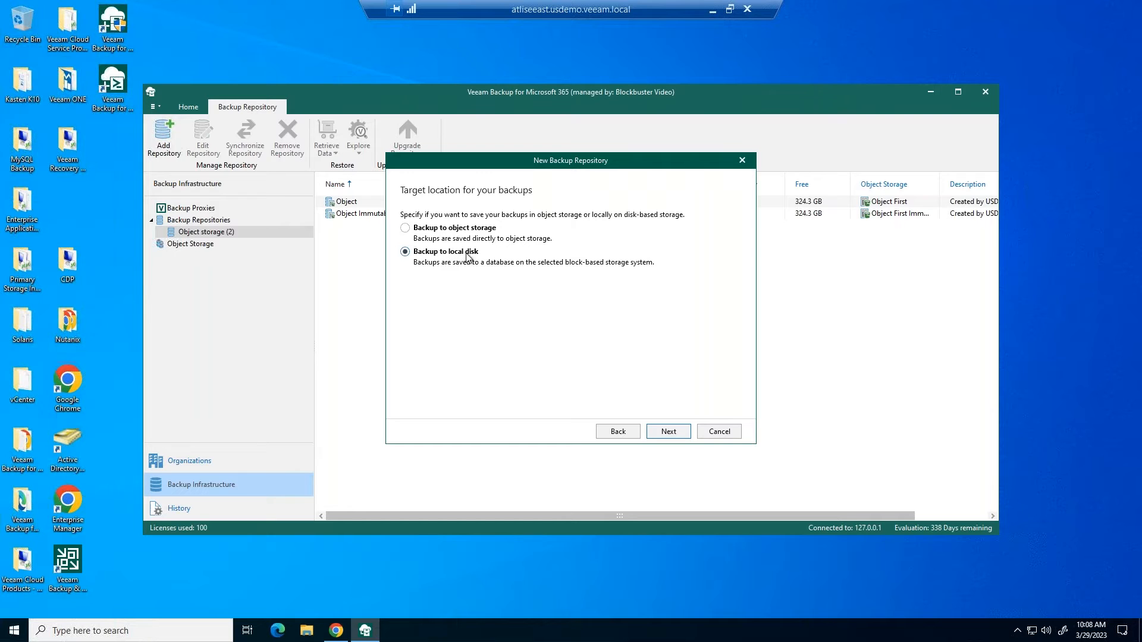
left_click(445, 231)
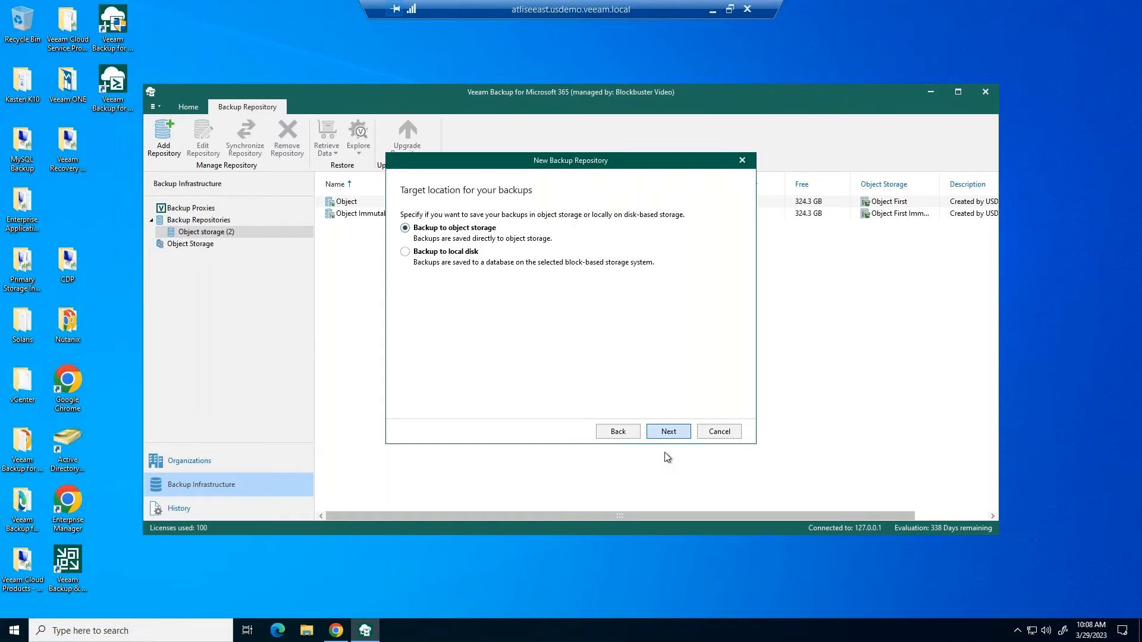
left_click(665, 435)
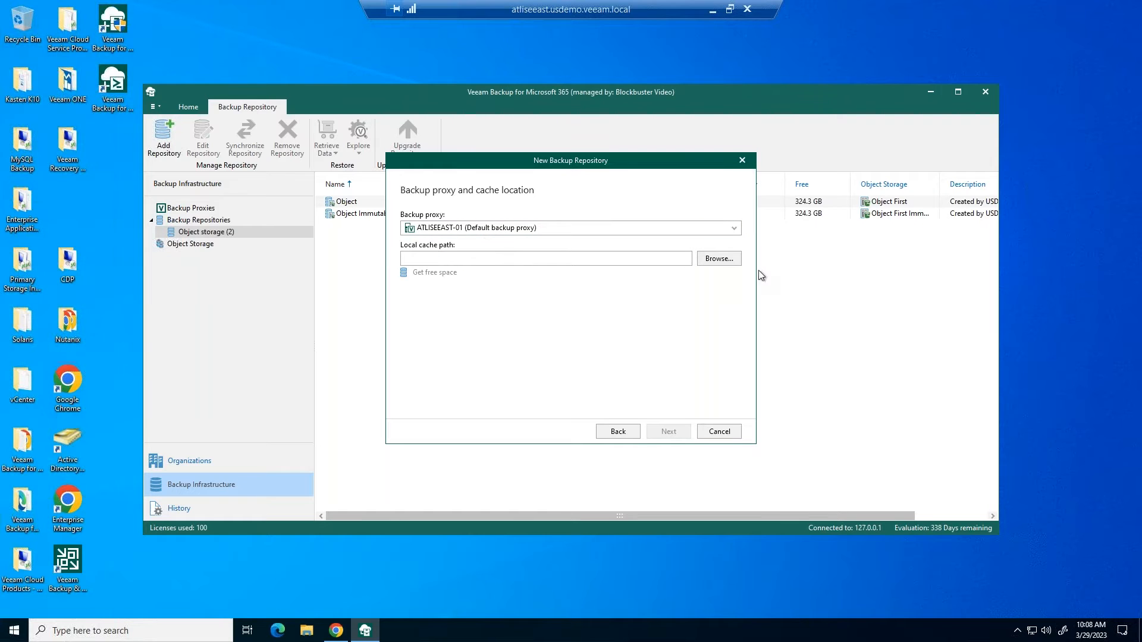
- Set the new repository's local cache path to the Backup folder on the C: drive of ATLISEEAST-01
left_click(718, 258)
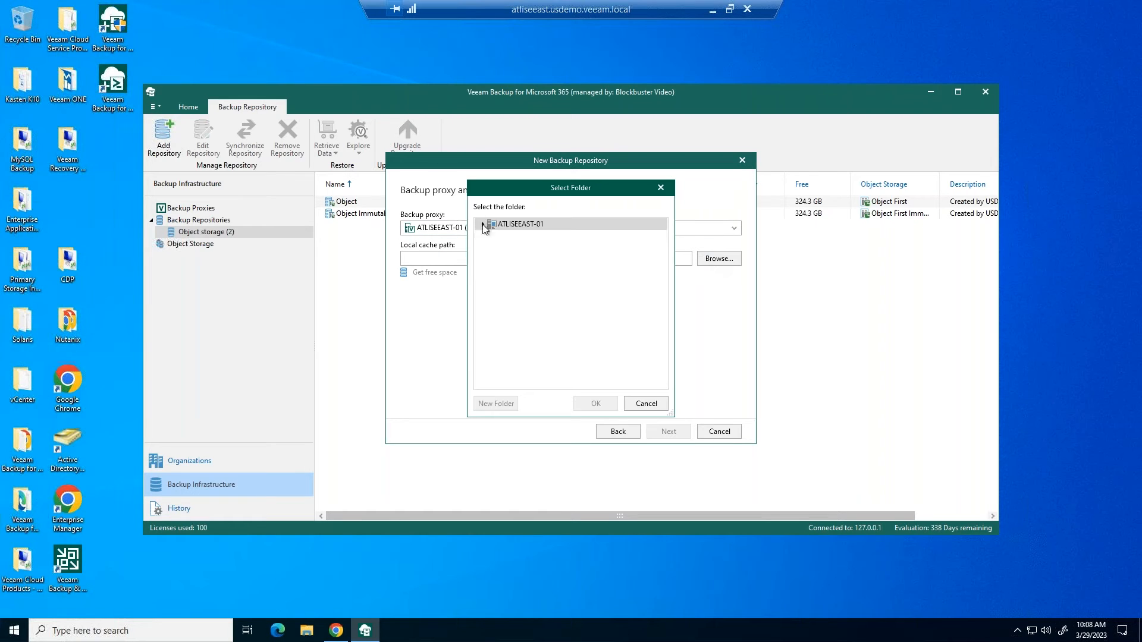
left_click(481, 224)
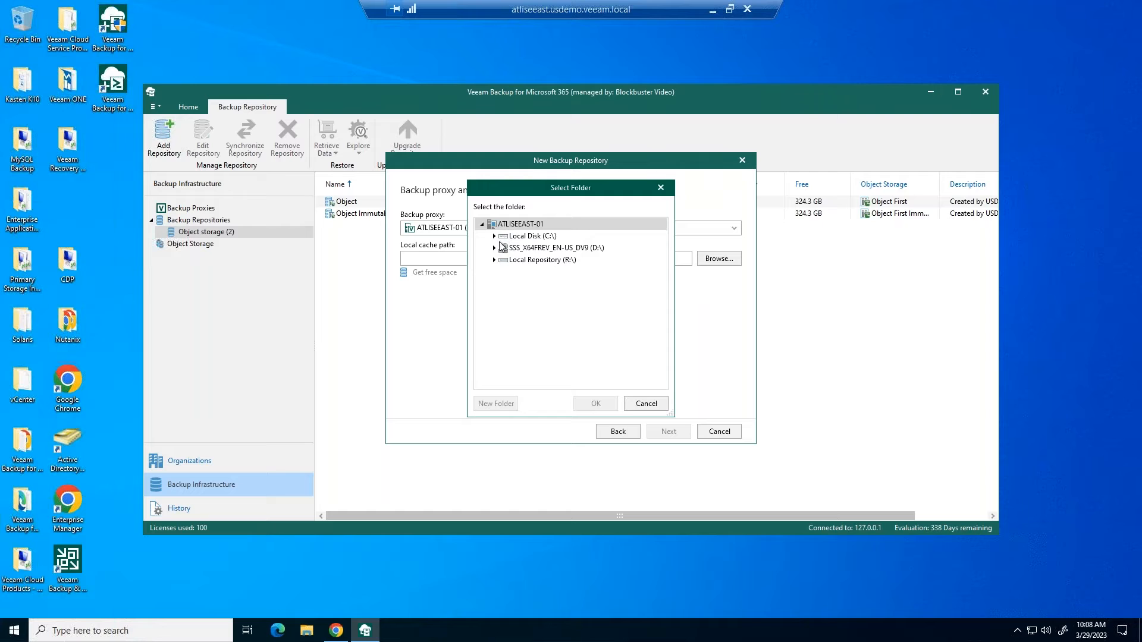
left_click(494, 237)
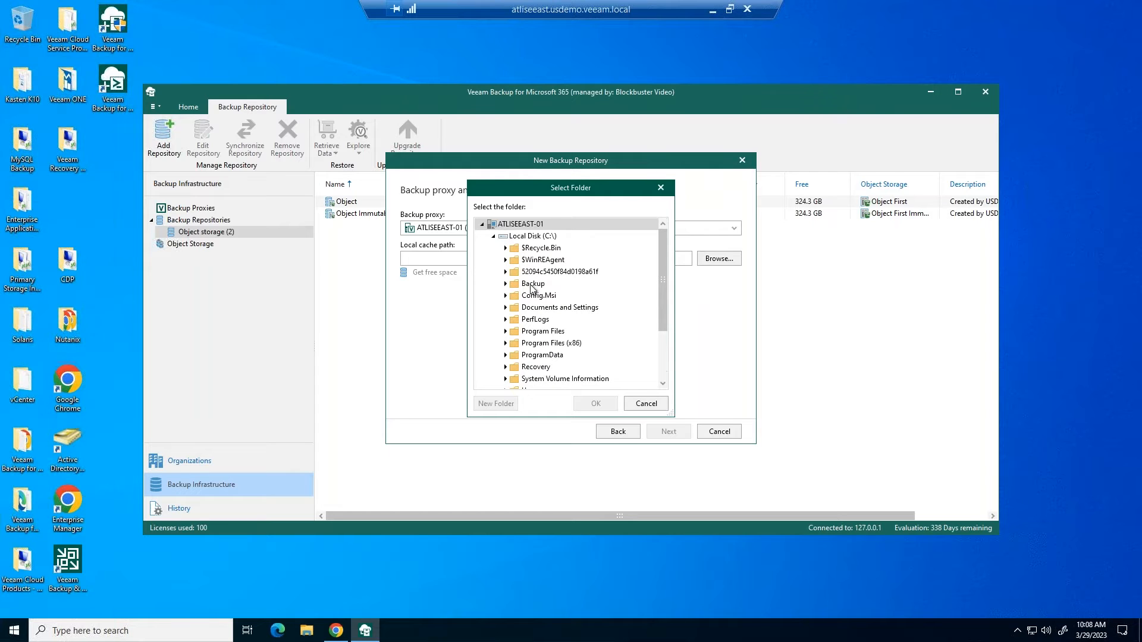
left_click(533, 285)
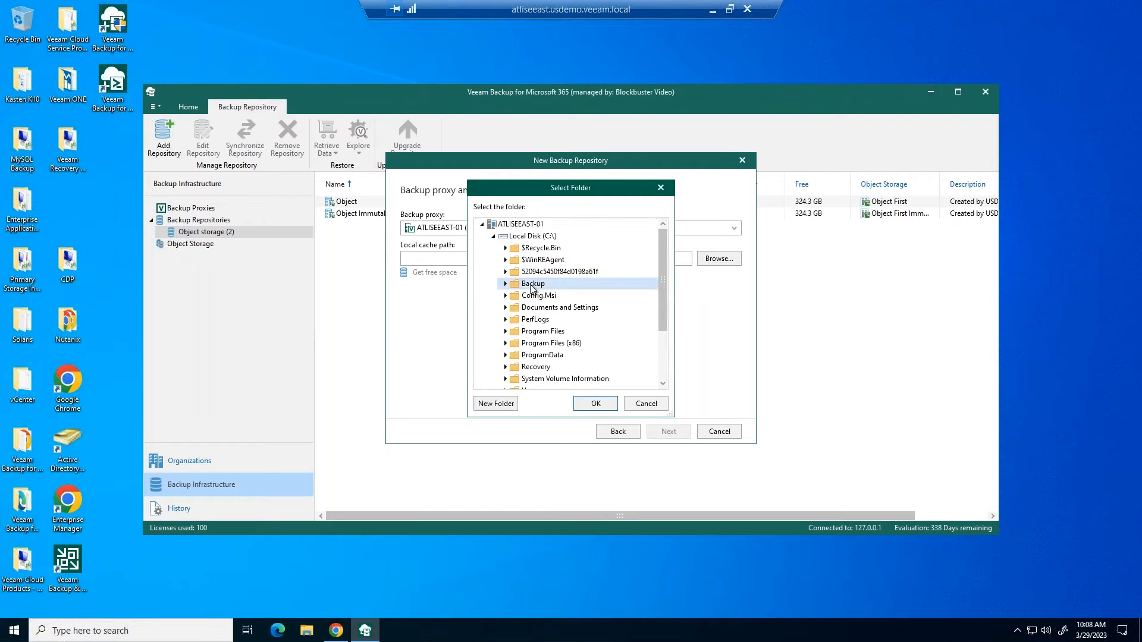
left_click(595, 404)
left_click(667, 432)
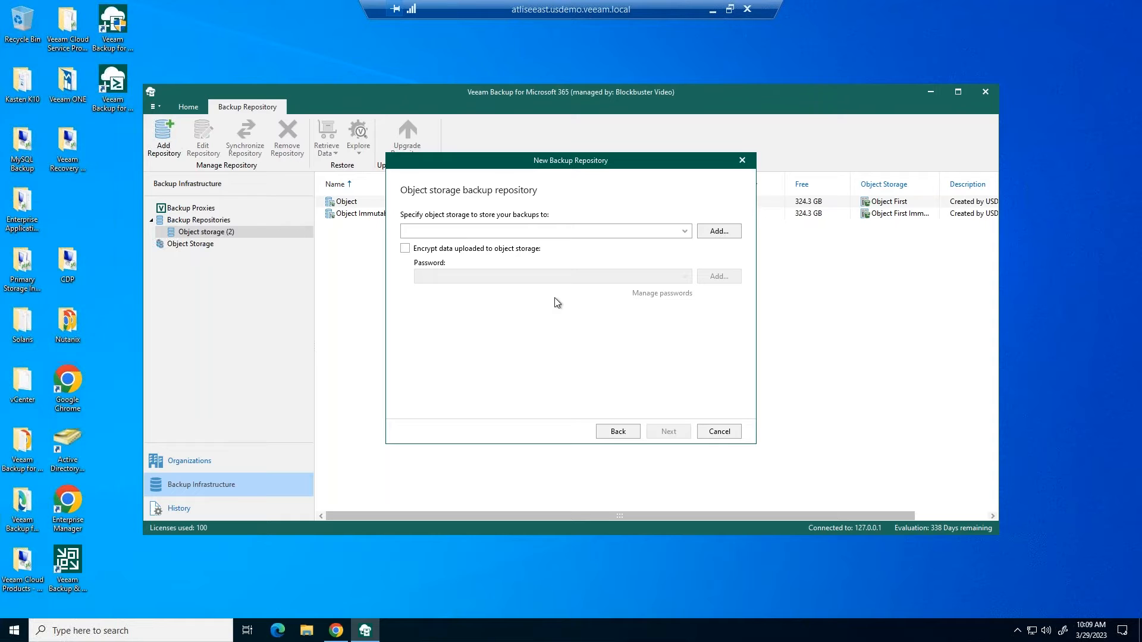
- Recheck the cache location, try the encryption option for data uploaded to object storage, and discard the new repository
left_click(616, 432)
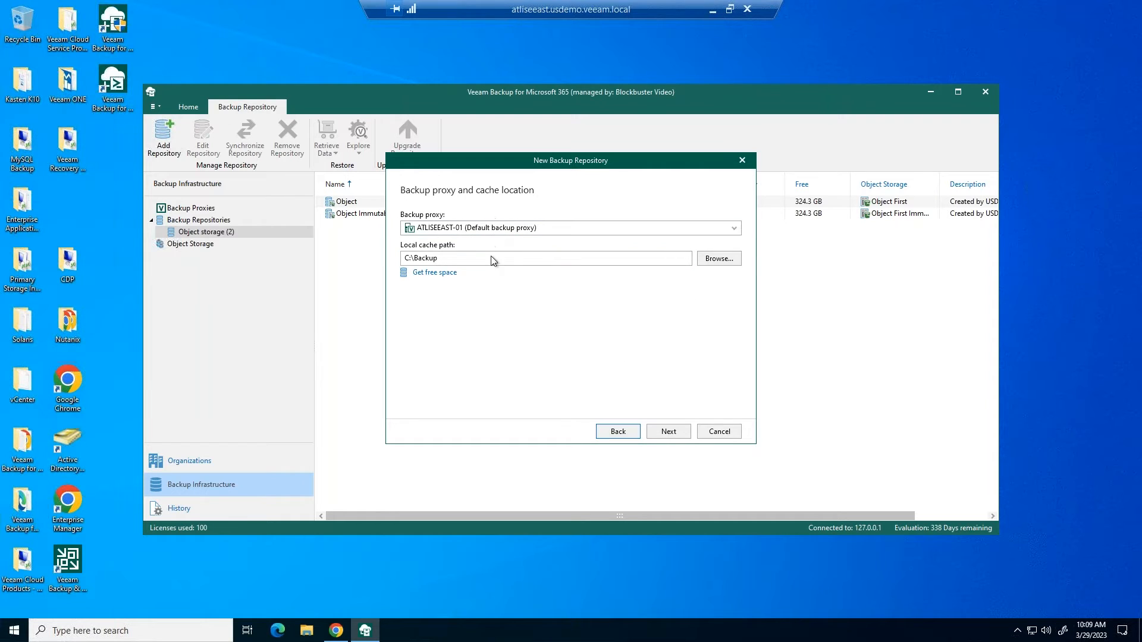
left_click(666, 431)
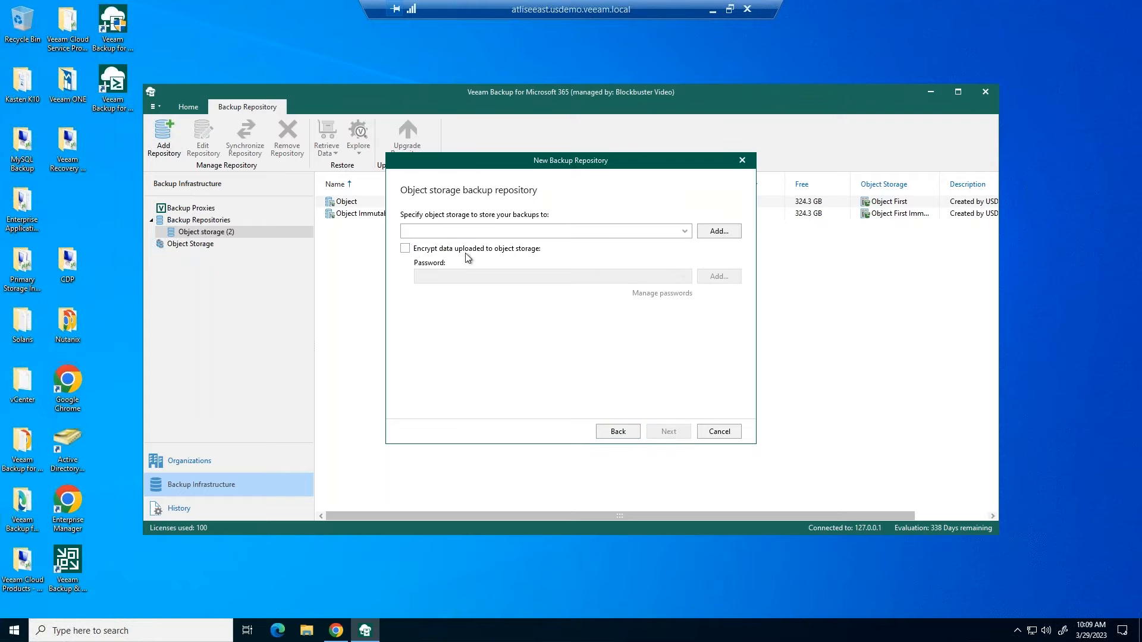
left_click(405, 248)
left_click(743, 160)
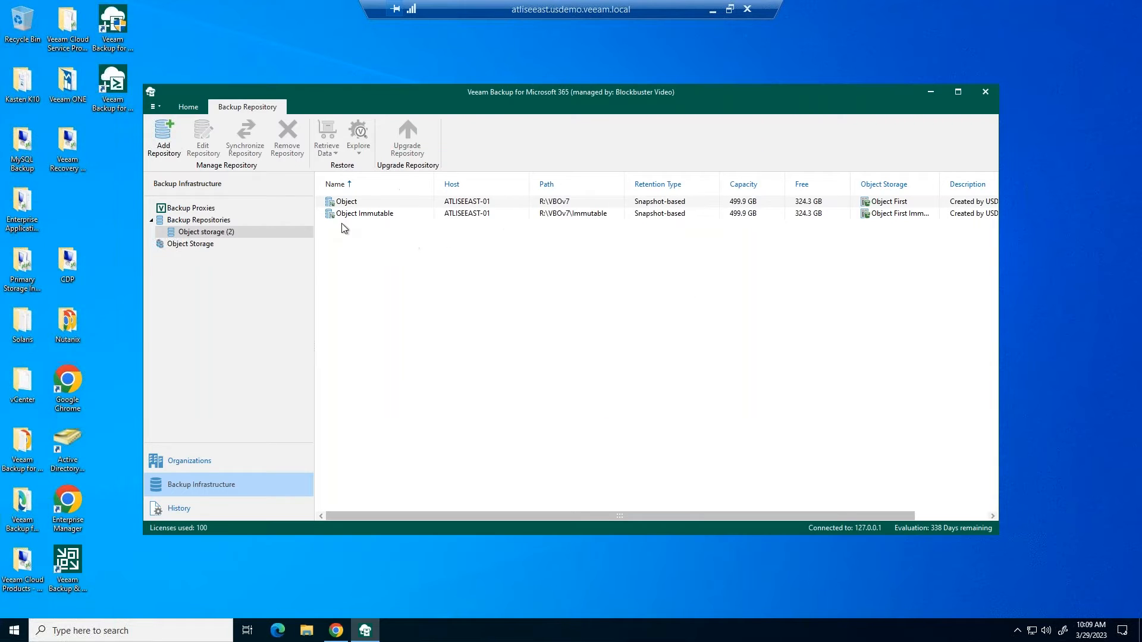
- Open the existing Object repository for editing and review its target, proxy, cache and object storage settings
right_click(352, 213)
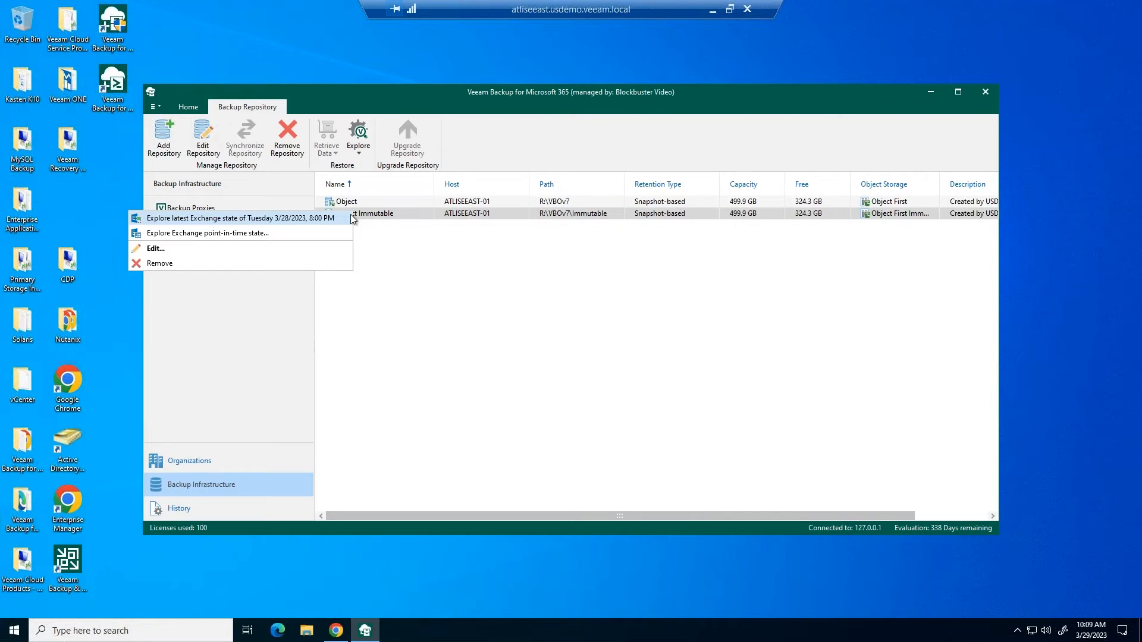
left_click(366, 199)
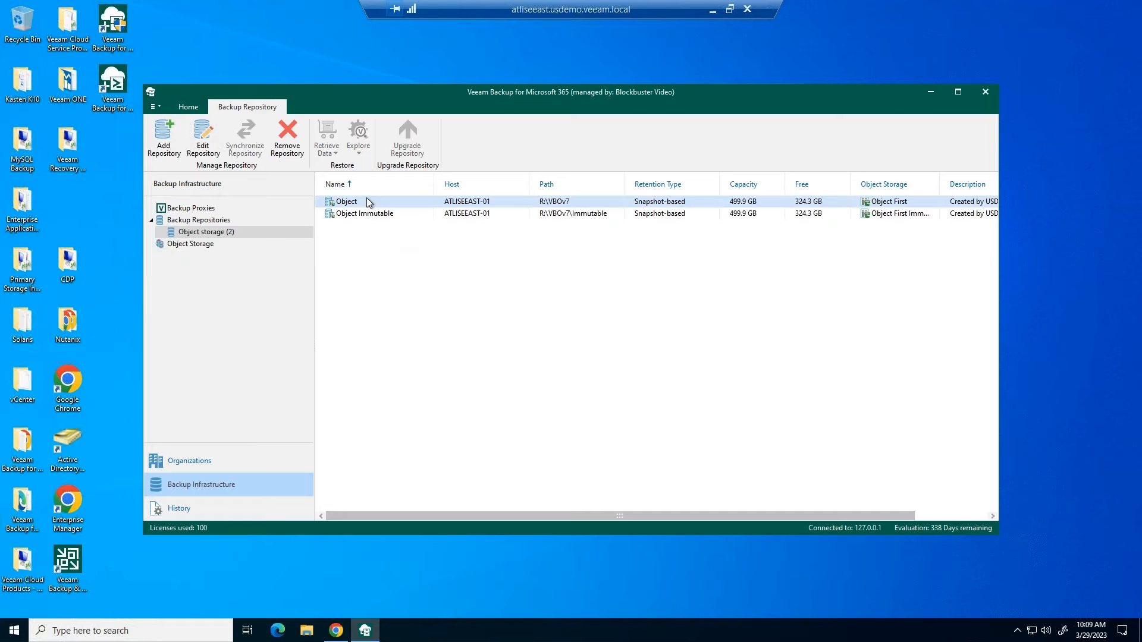
left_click(214, 140)
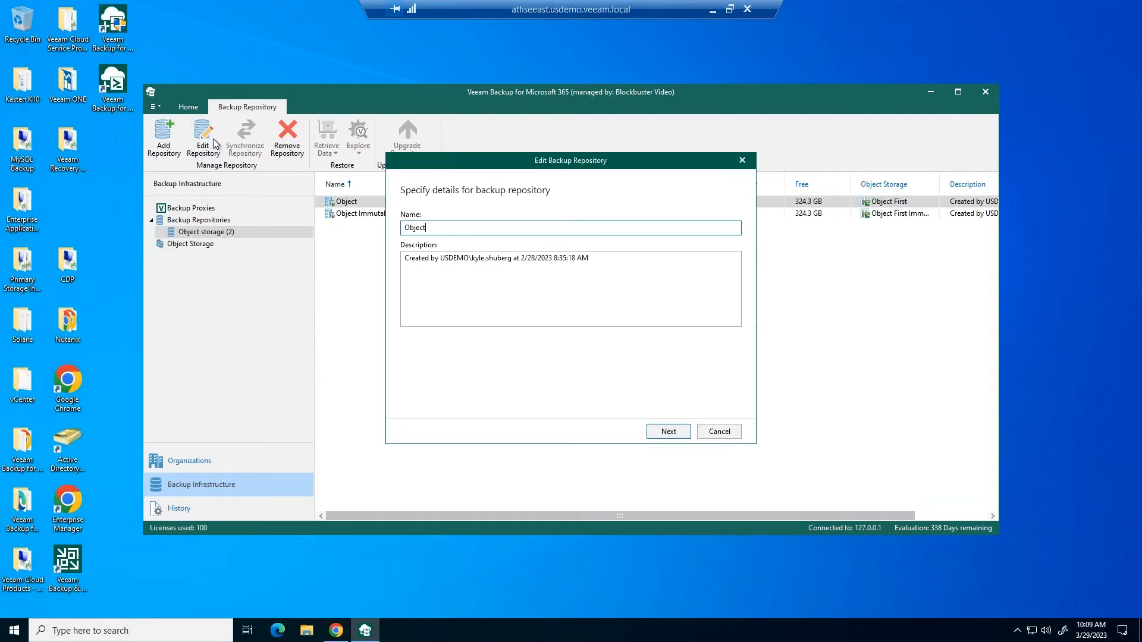
left_click(664, 435)
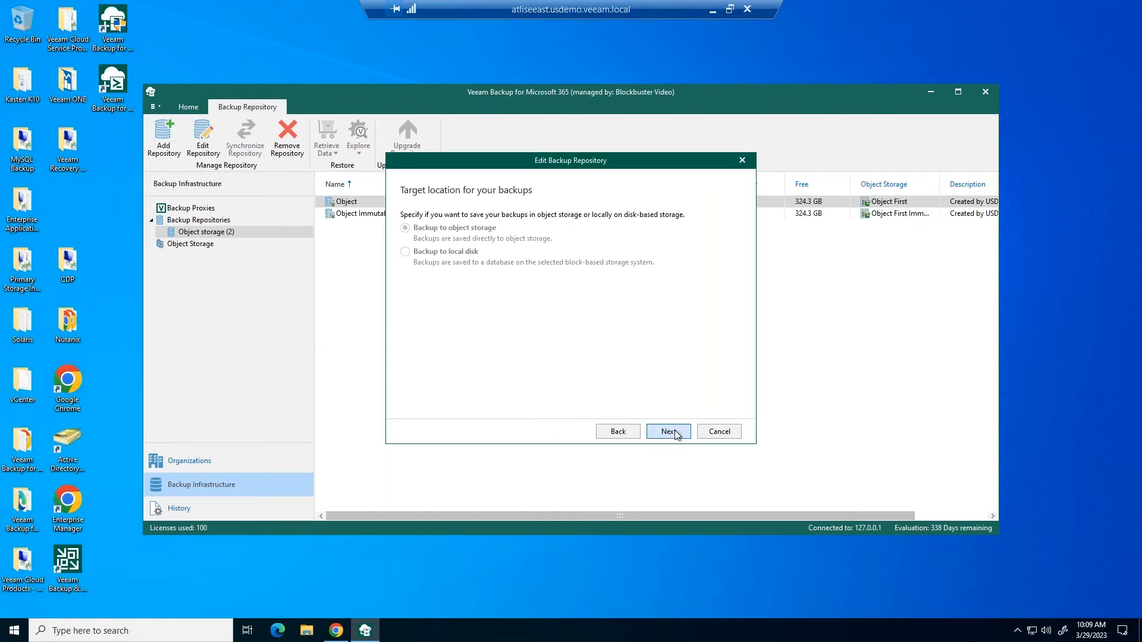
left_click(649, 434)
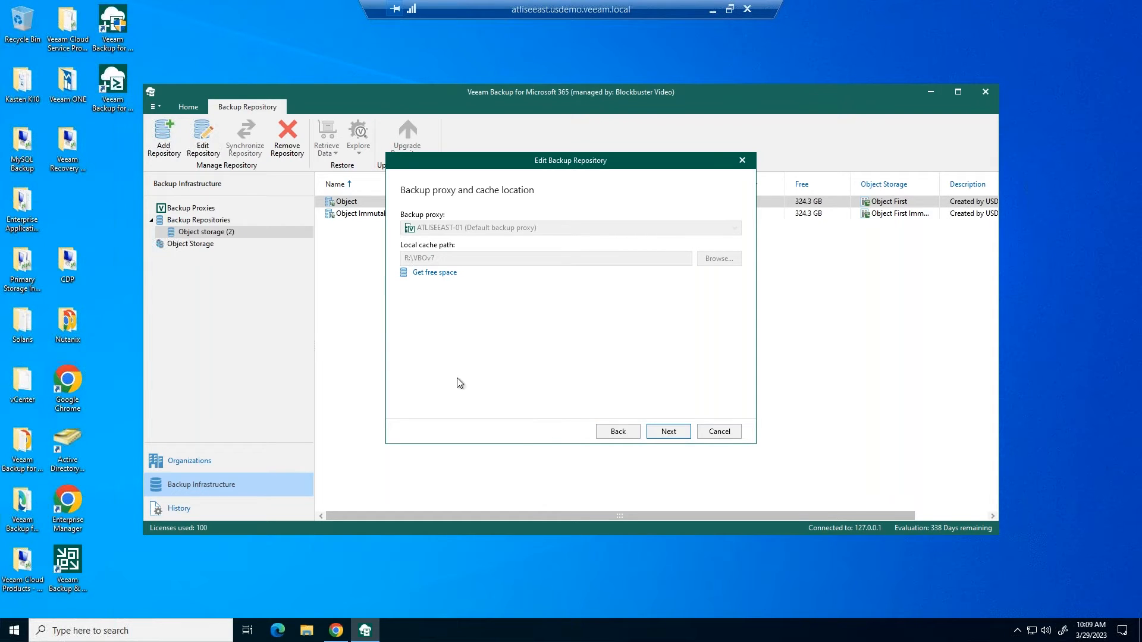
left_click(666, 433)
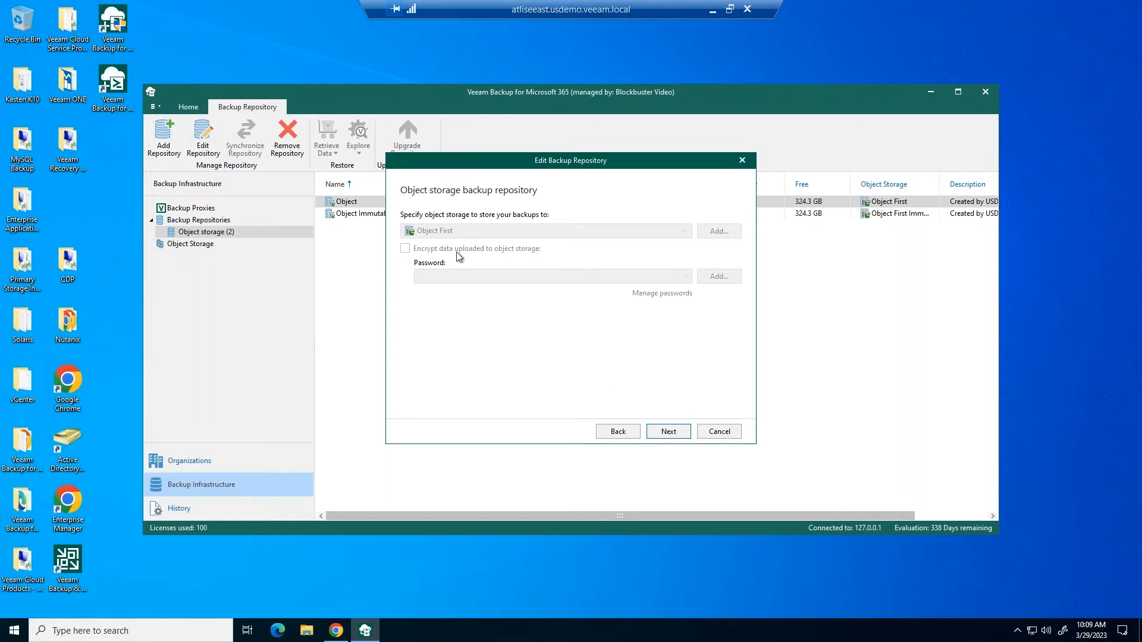
left_click(657, 437)
- Try a retention policy of 7 years for the Object repository, and close the editor without saving
left_click(462, 231)
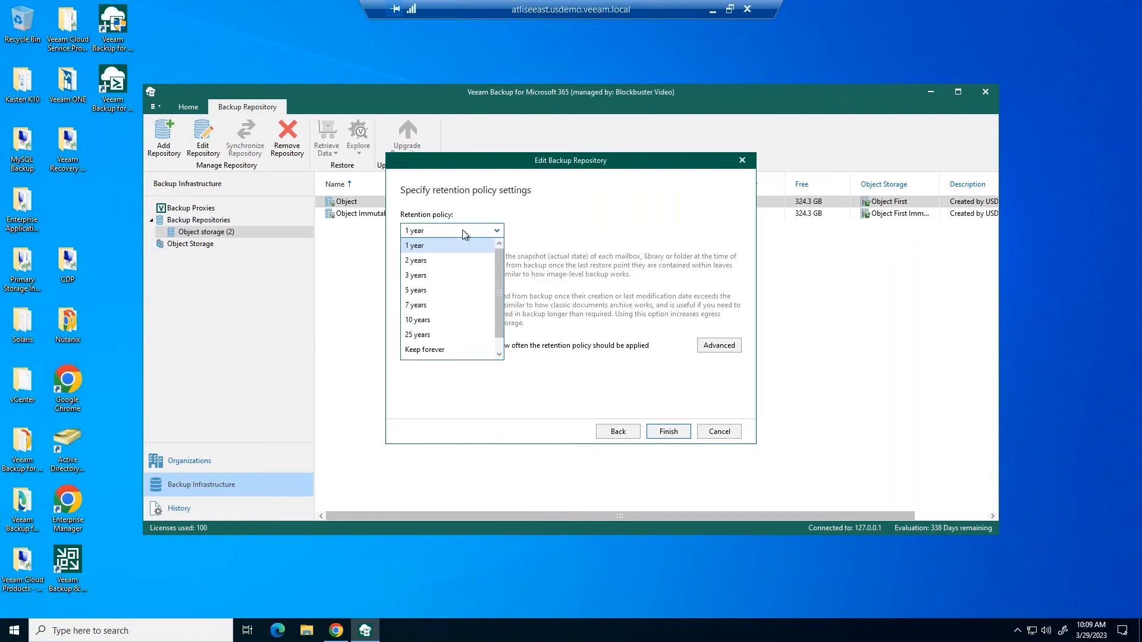
scroll(466, 295, "down", 1)
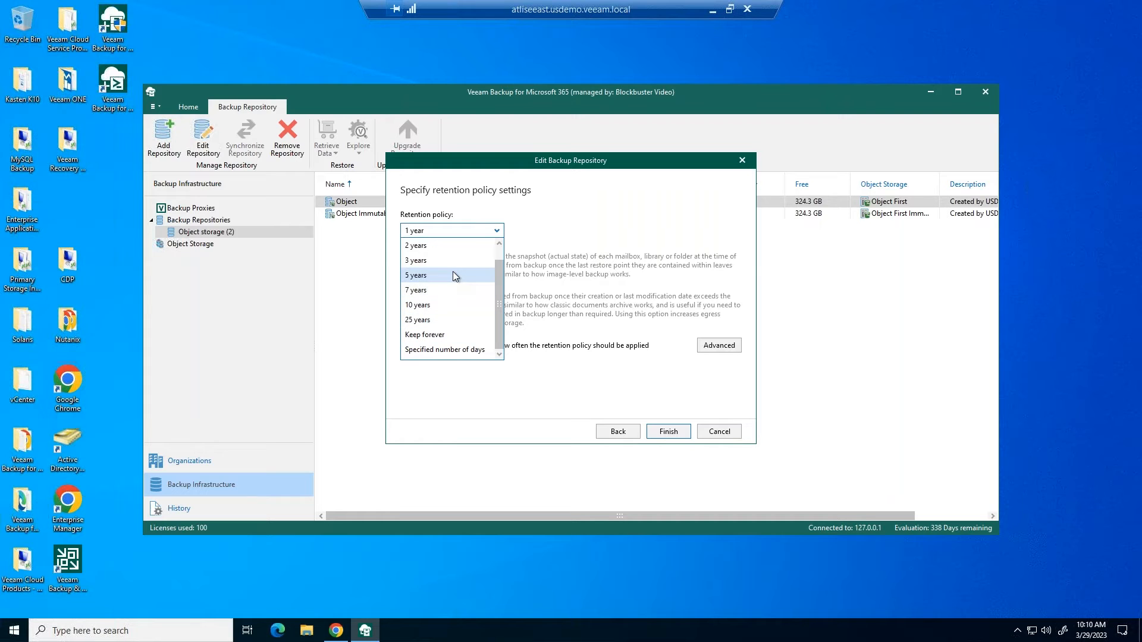
left_click(442, 290)
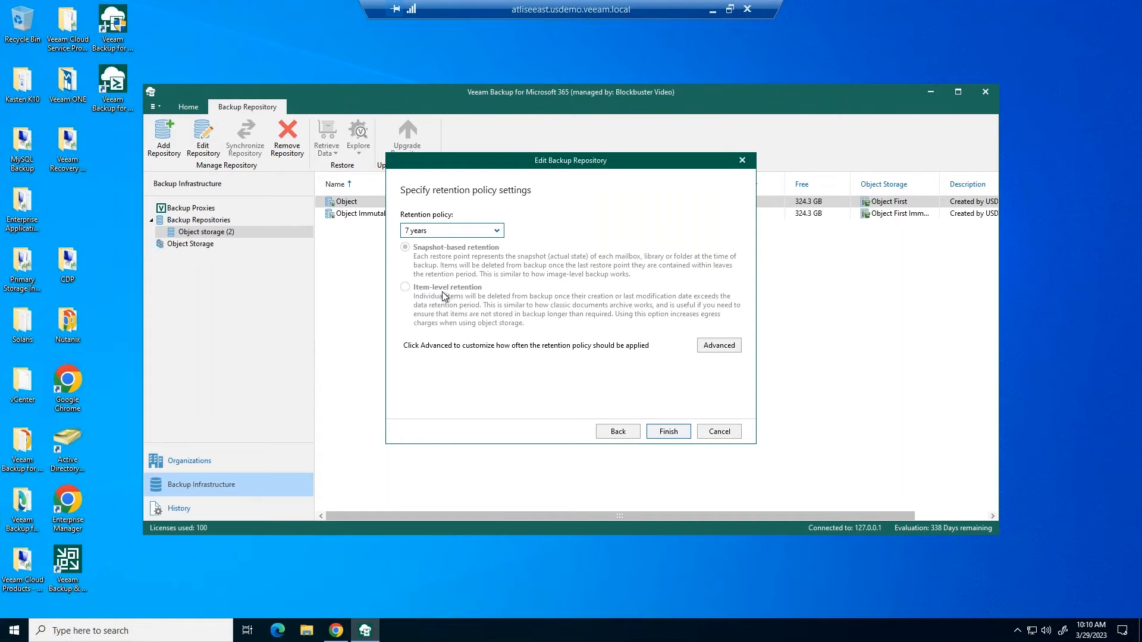
left_click(741, 160)
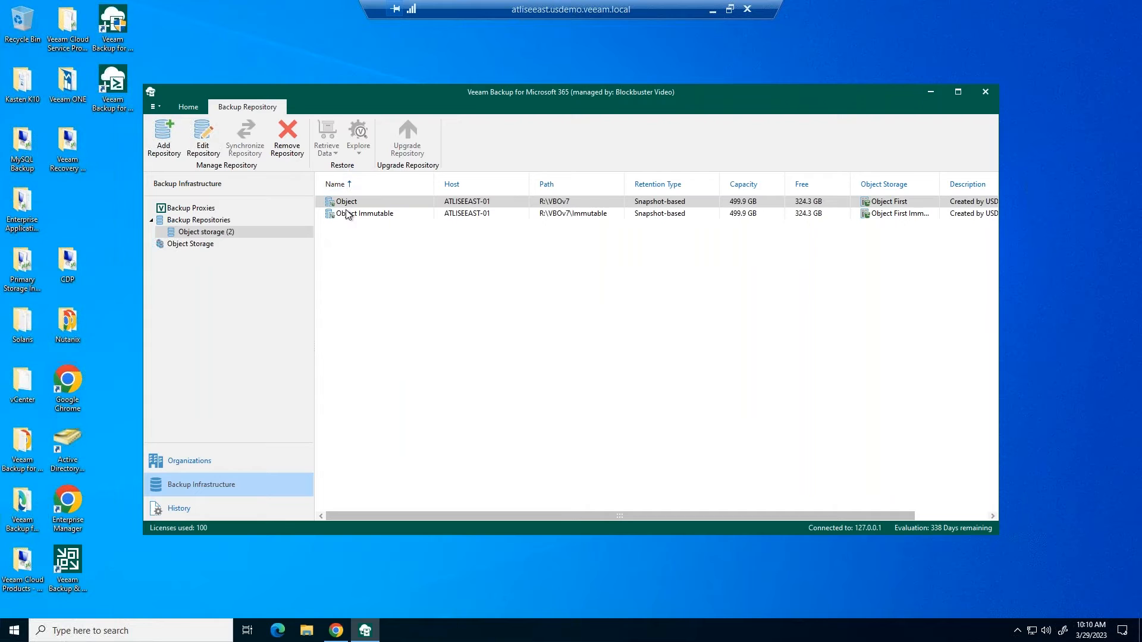
- Review the organization wizard's deployment type, authentication and Azure AD application registration settings, and close it without adding an organization
left_click(208, 462)
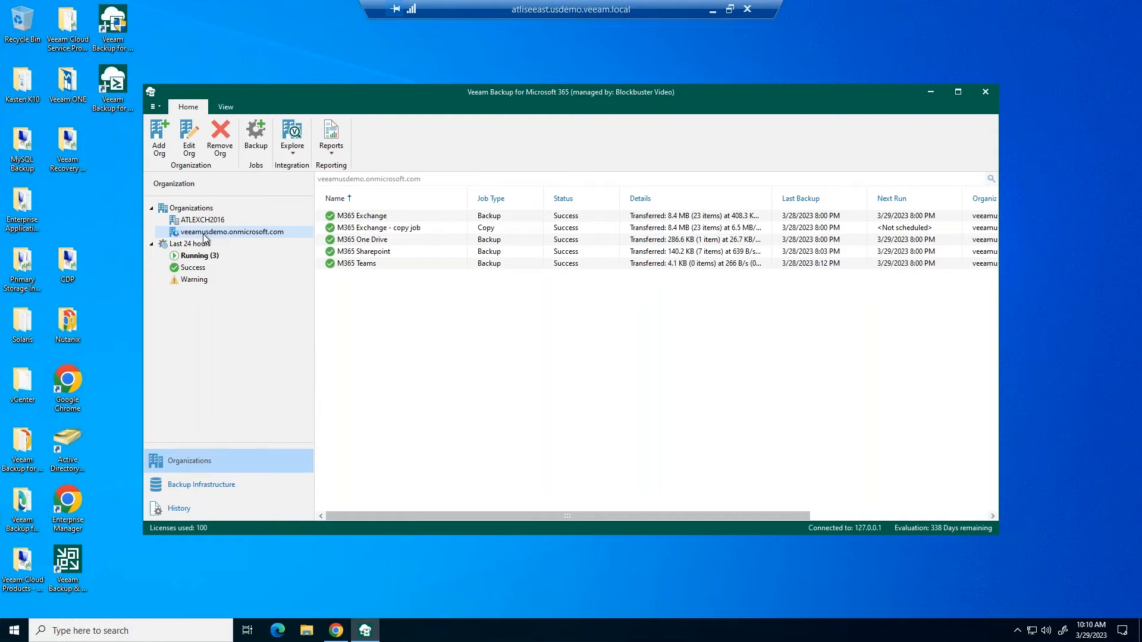
left_click(160, 156)
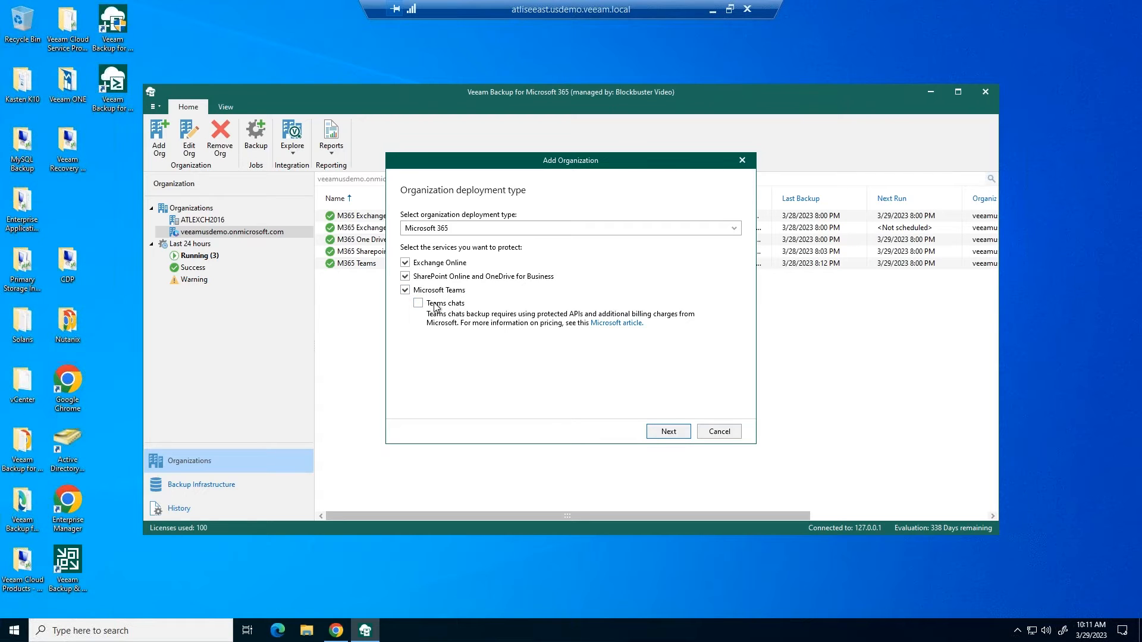
left_click(669, 432)
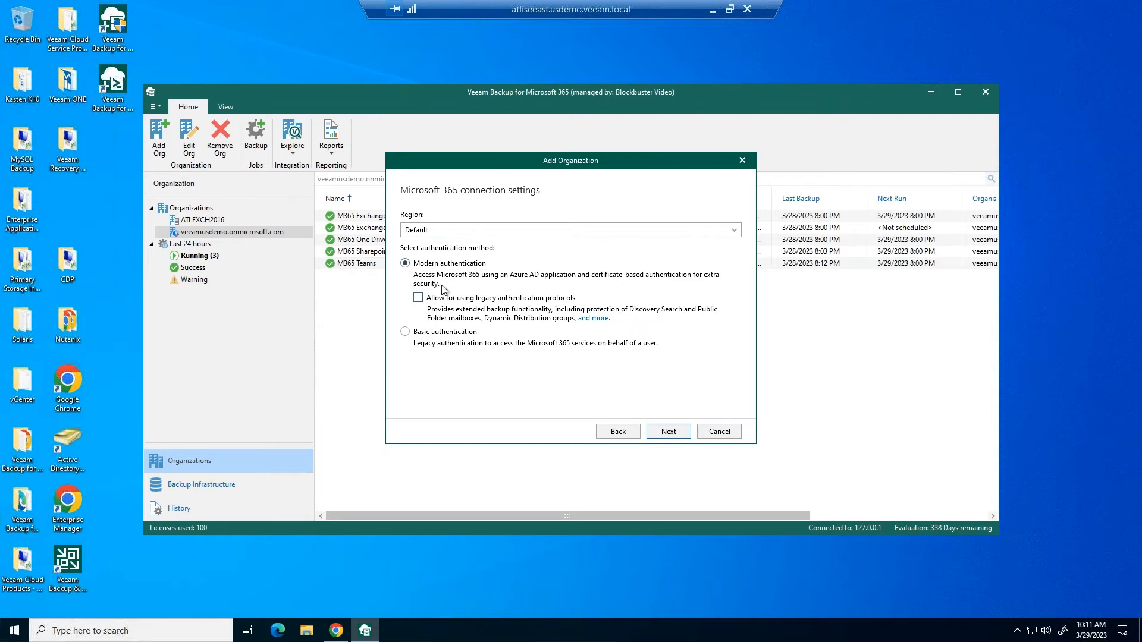
left_click(668, 431)
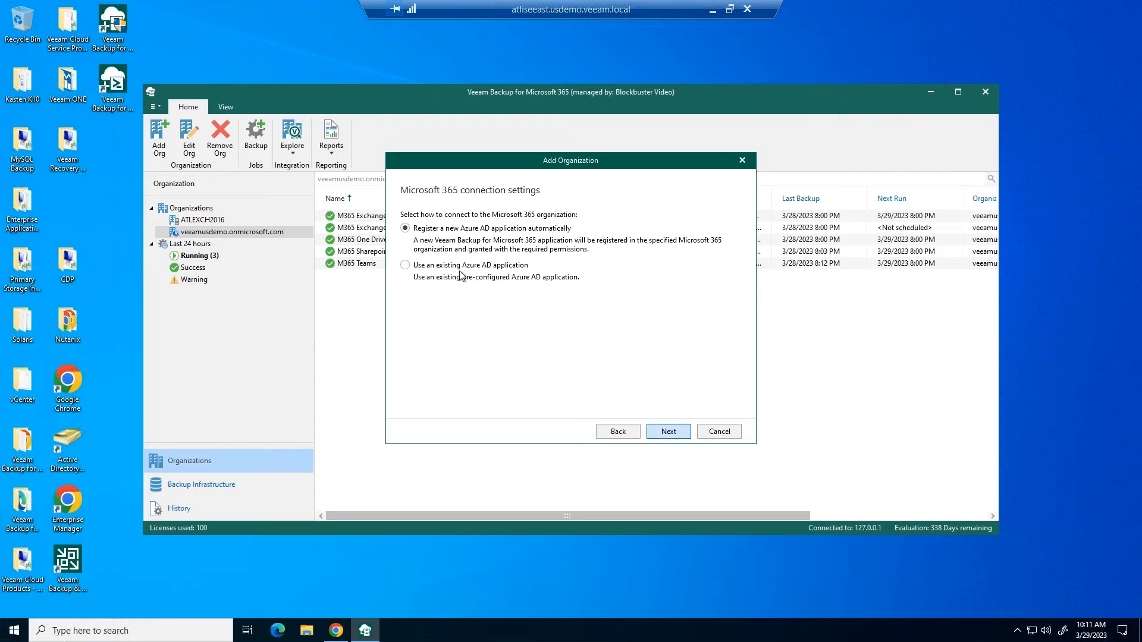
left_click(669, 432)
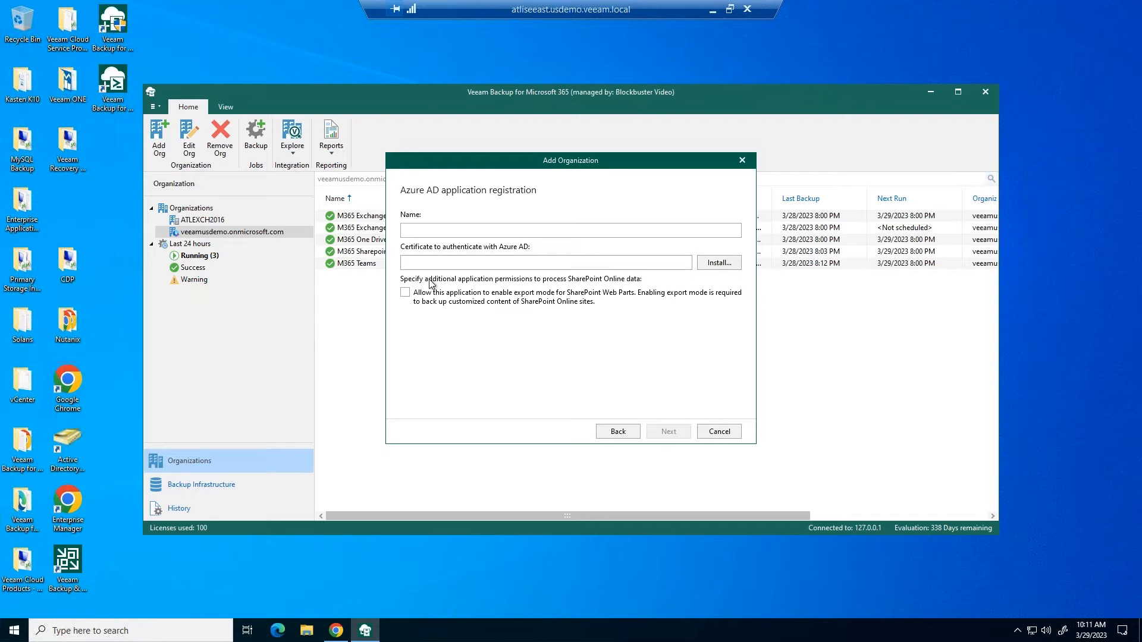
left_click(742, 160)
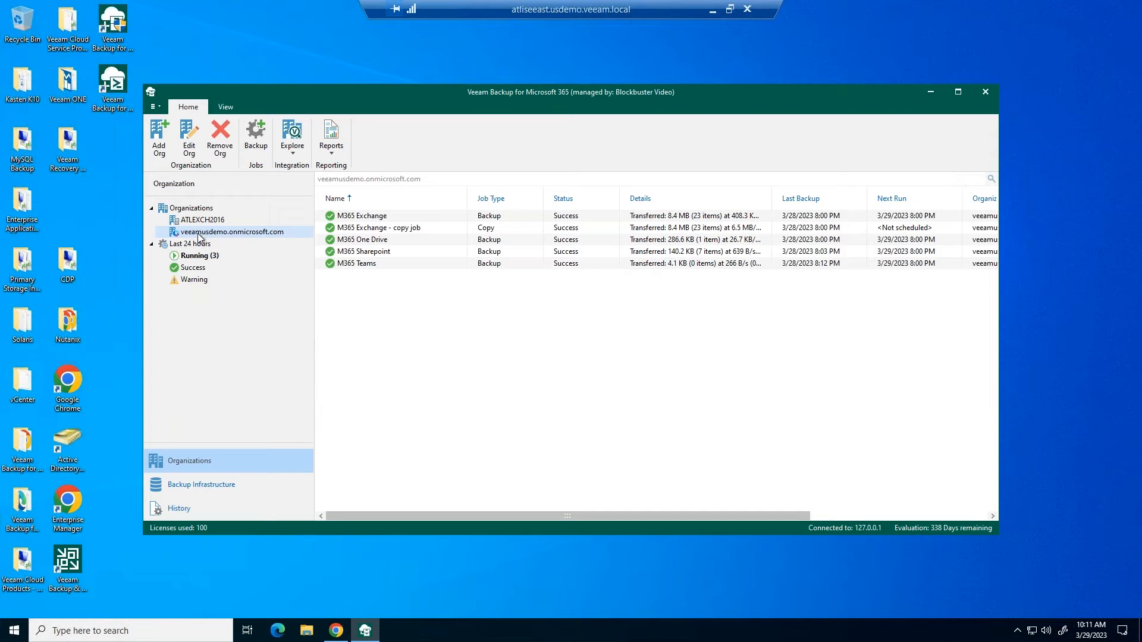
- Start a new backup job named job for veeamusdemo.onmicrosoft.com that backs up selected objects instead of the entire organization
left_click(257, 150)
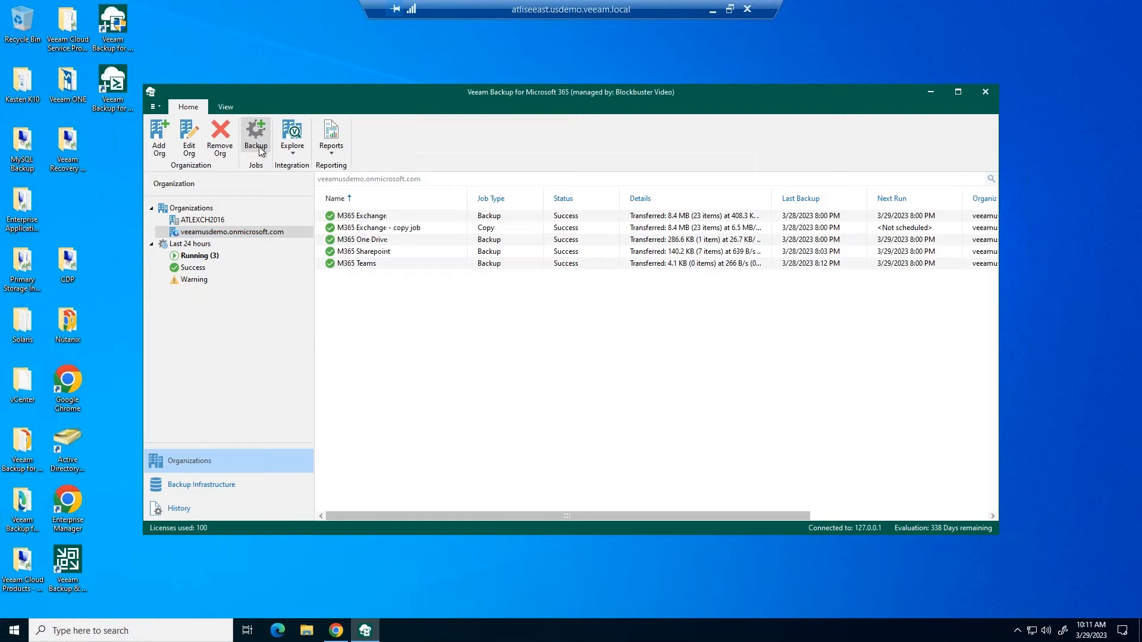
type("job")
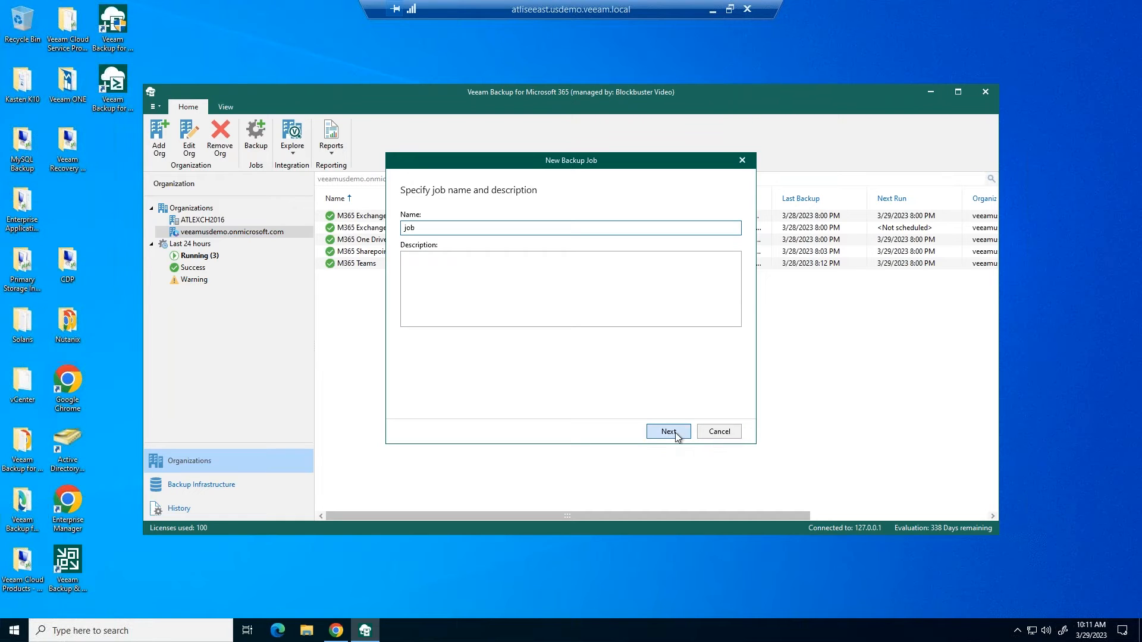
left_click(676, 433)
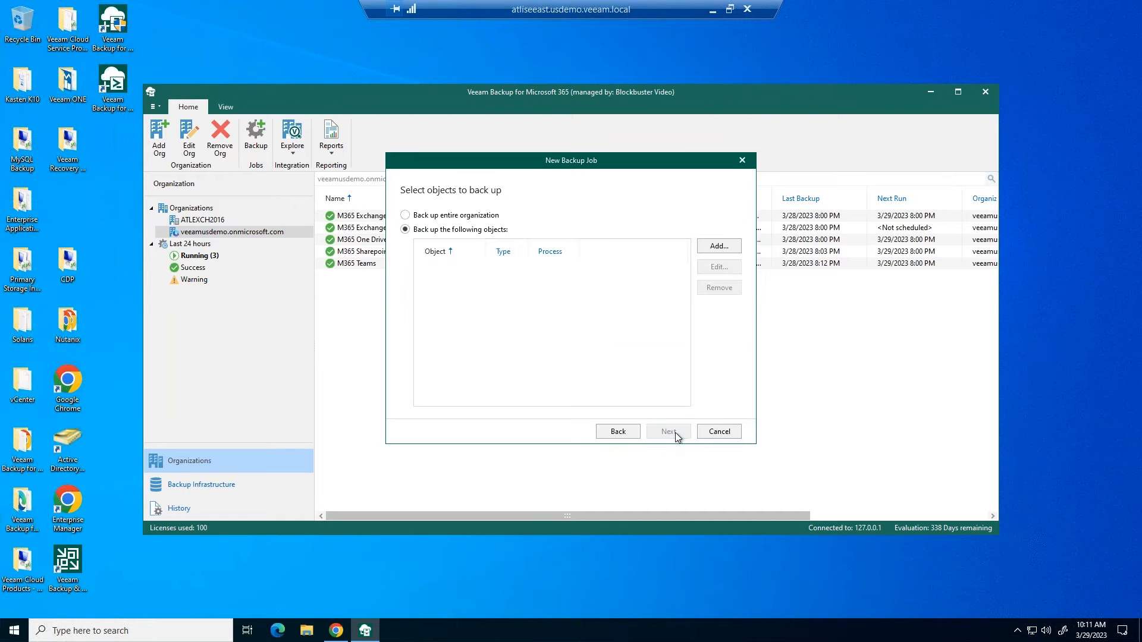
left_click(437, 218)
left_click(434, 231)
- Add three individual users to the list of objects the new job backs up
left_click(727, 248)
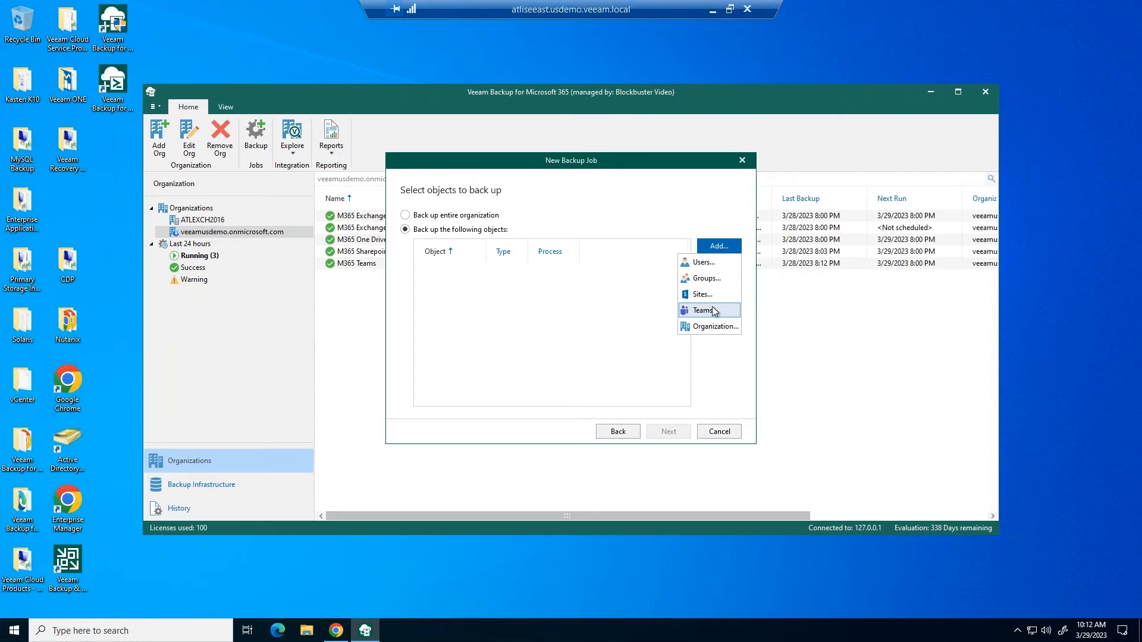
left_click(704, 264)
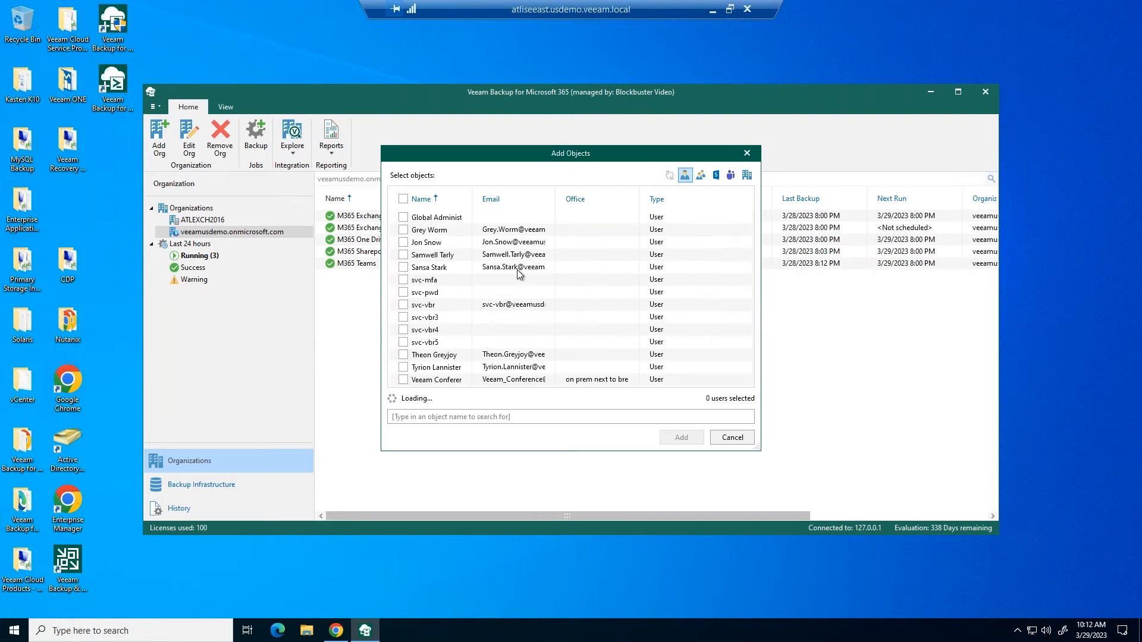
left_click(404, 291)
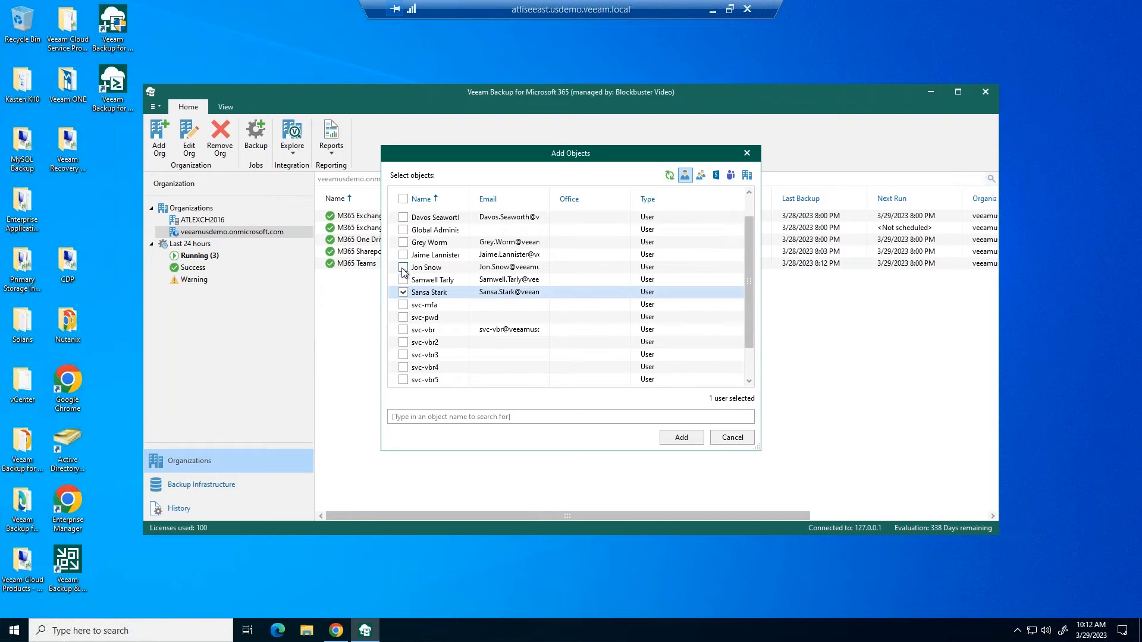
left_click(404, 267)
left_click(404, 242)
left_click(682, 438)
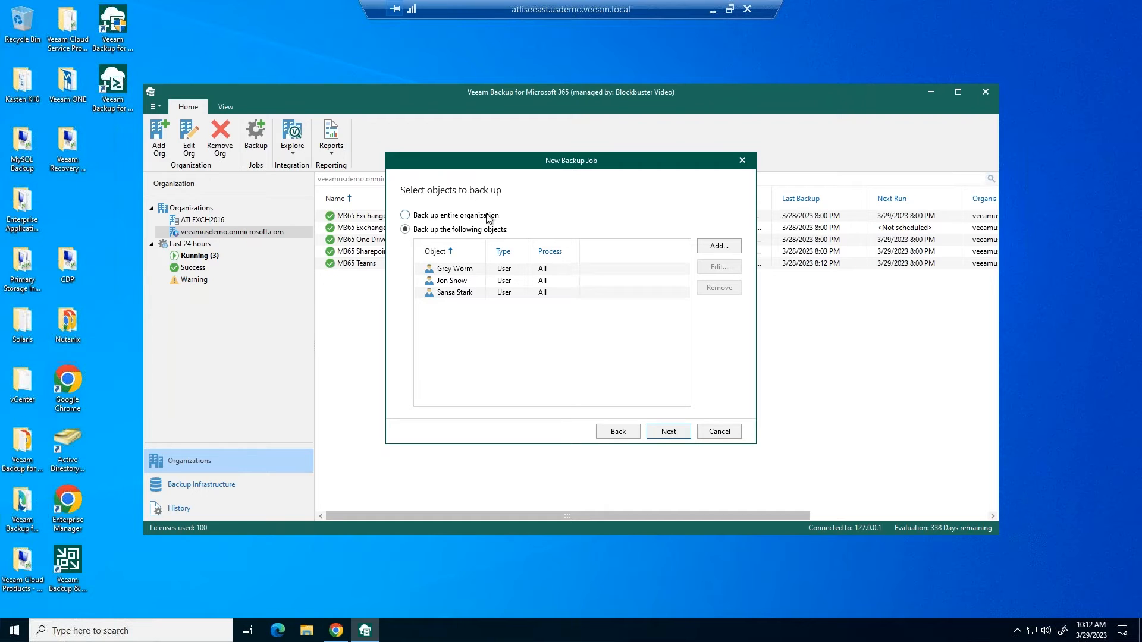
- Check which object types can be excluded, and accept the ATLISEEAST-01 proxy and Object repository for the job
left_click(688, 434)
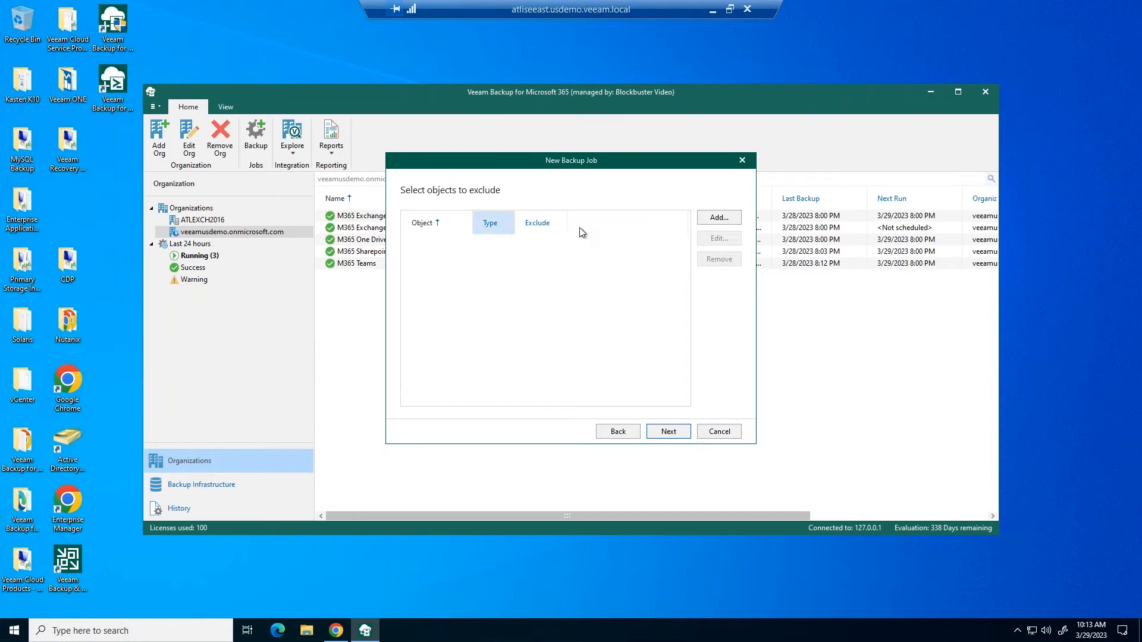
left_click(731, 220)
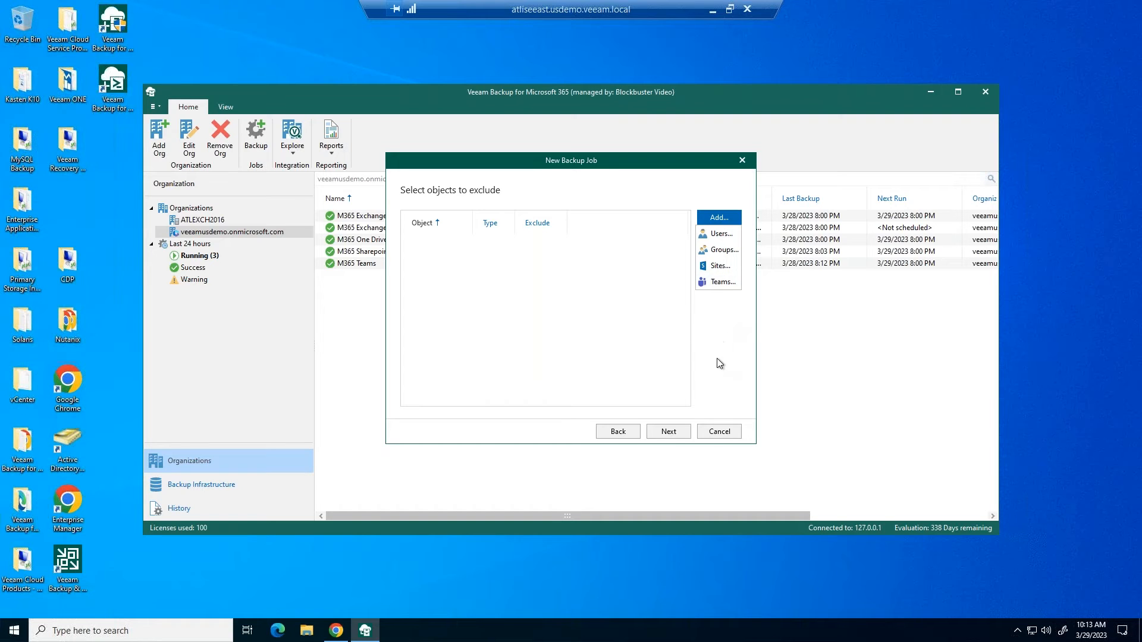
left_click(668, 431)
left_click(668, 431)
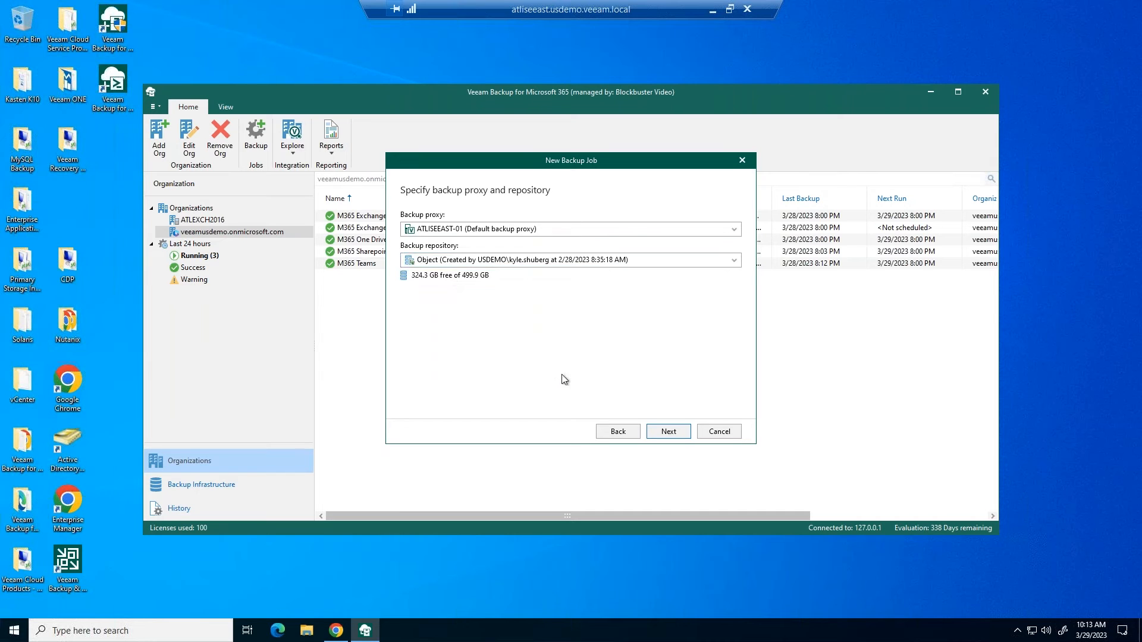
left_click(658, 439)
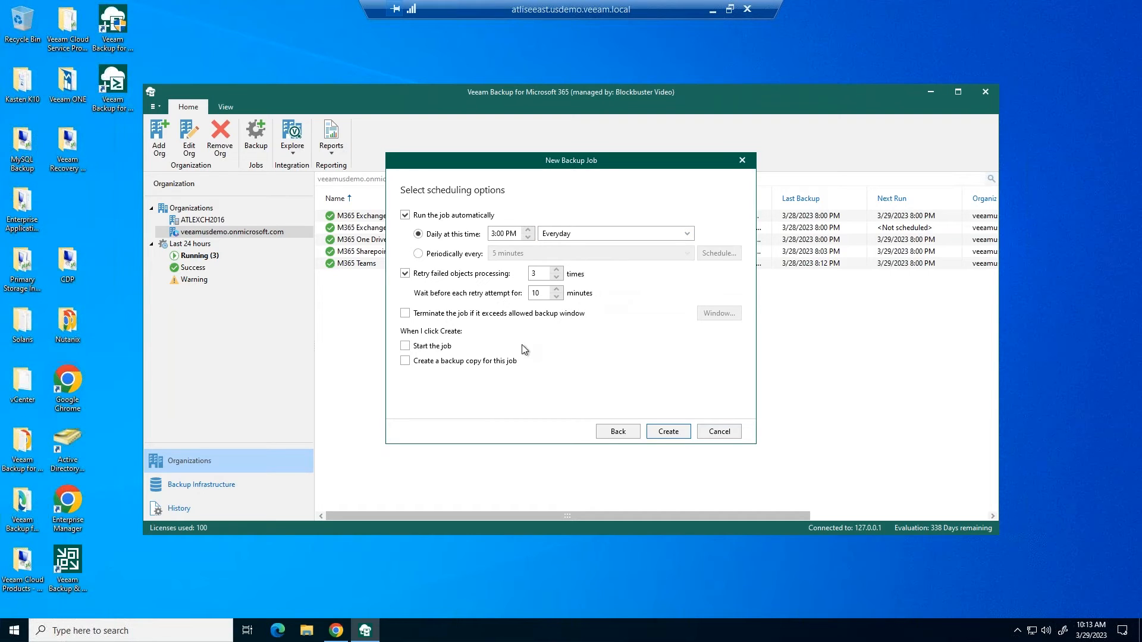
- Enable job termination outside the backup window, try denying Monday through Thursday from 03:00 AM to 07:59 PM, and discard the new job
left_click(418, 365)
left_click(404, 312)
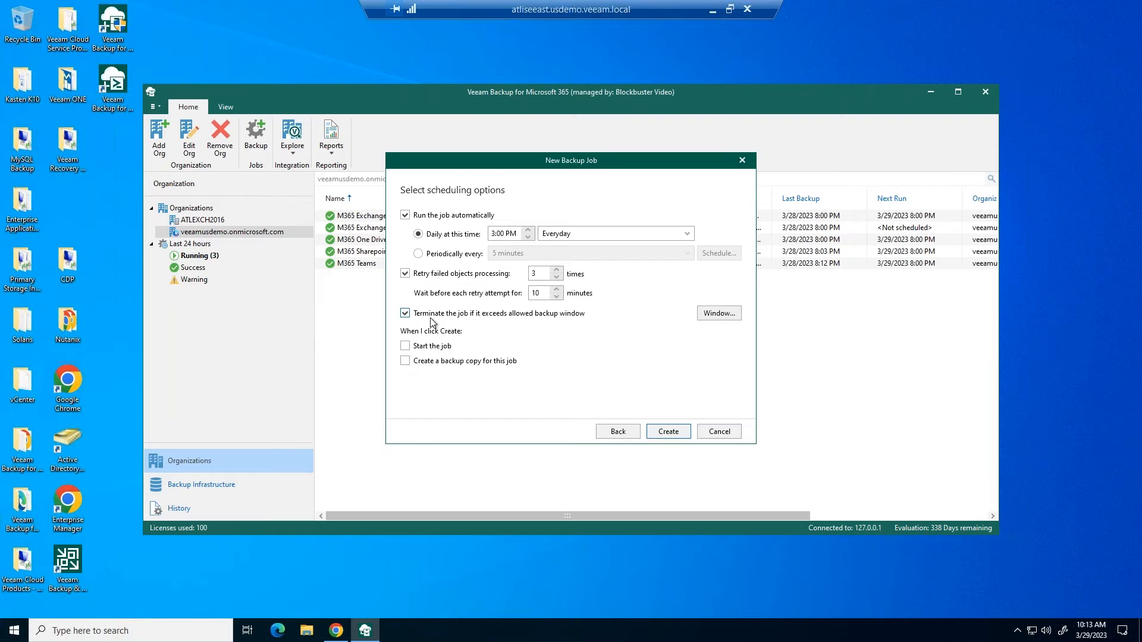
left_click(709, 315)
left_click_drag(508, 261, 605, 308)
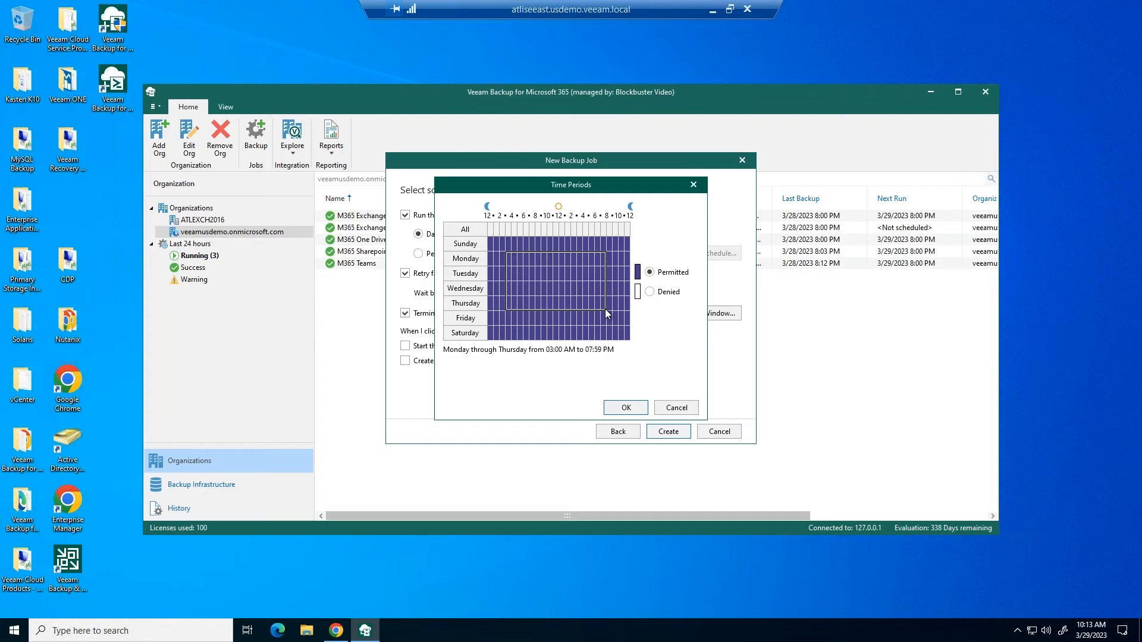
left_click(650, 292)
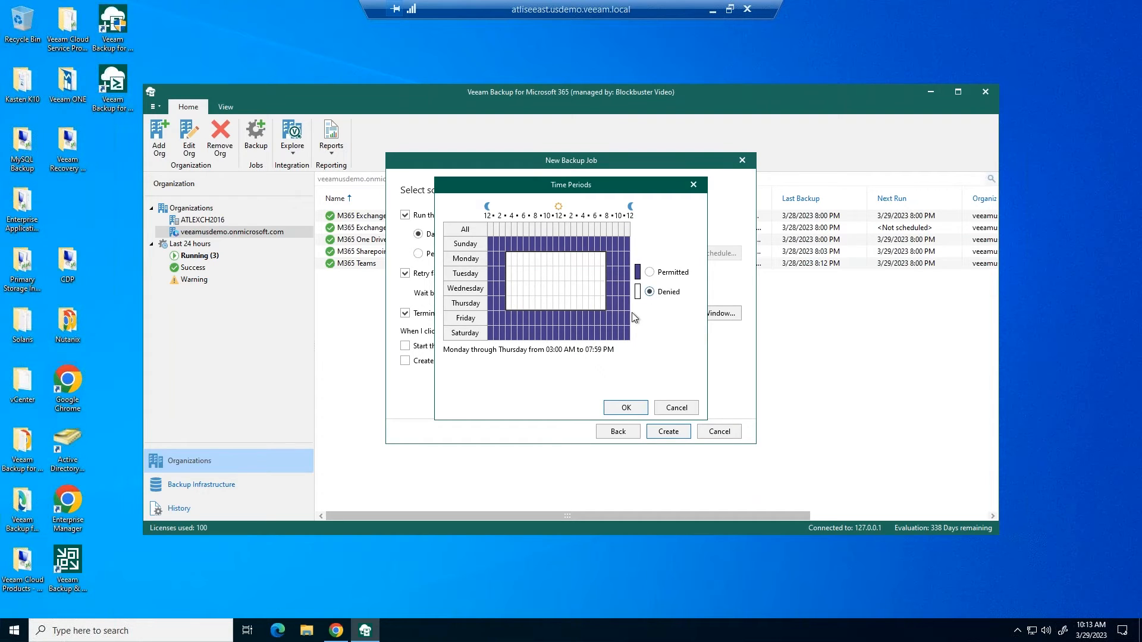
left_click(672, 409)
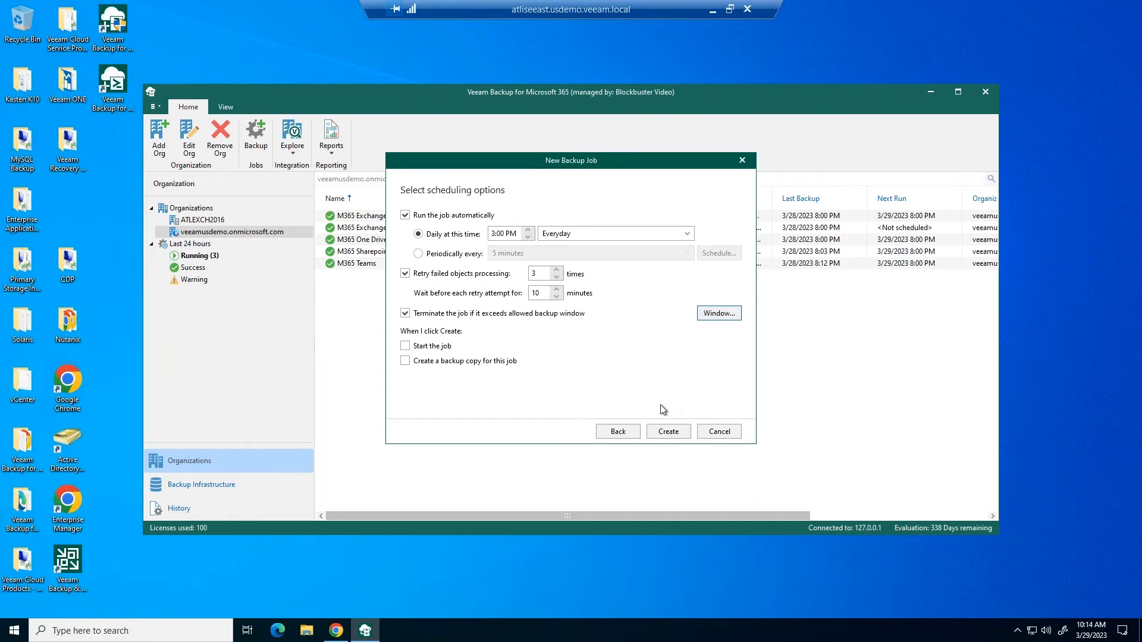
left_click(742, 160)
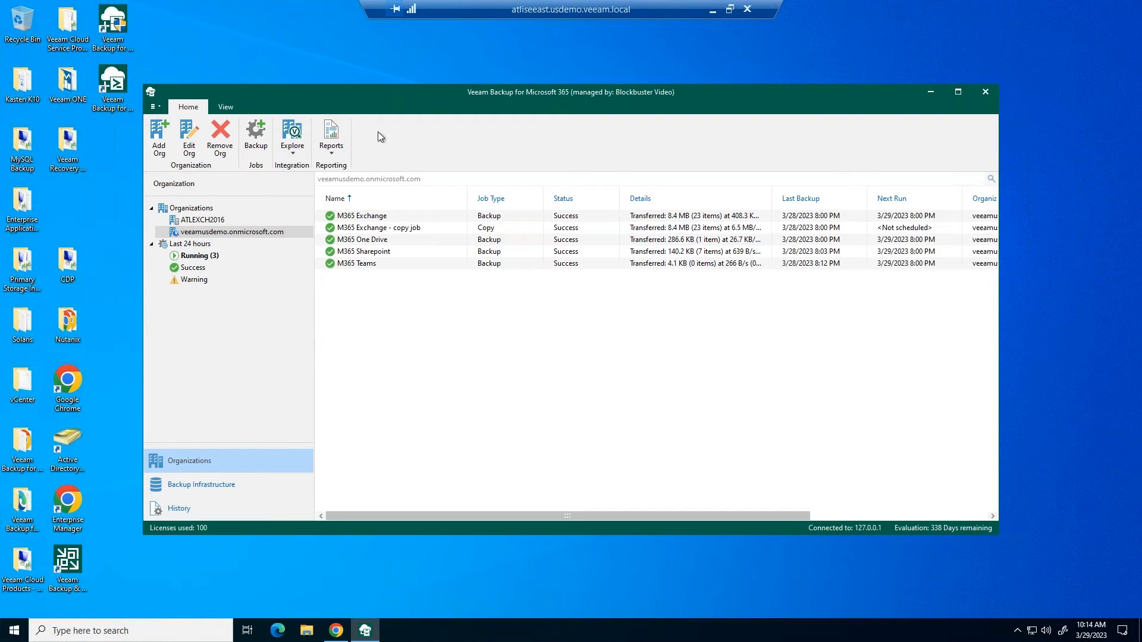
- Open the organization's Exchange backup at its March 21, 2023 point in time in Veeam Explorer for Microsoft Exchange
left_click(304, 156)
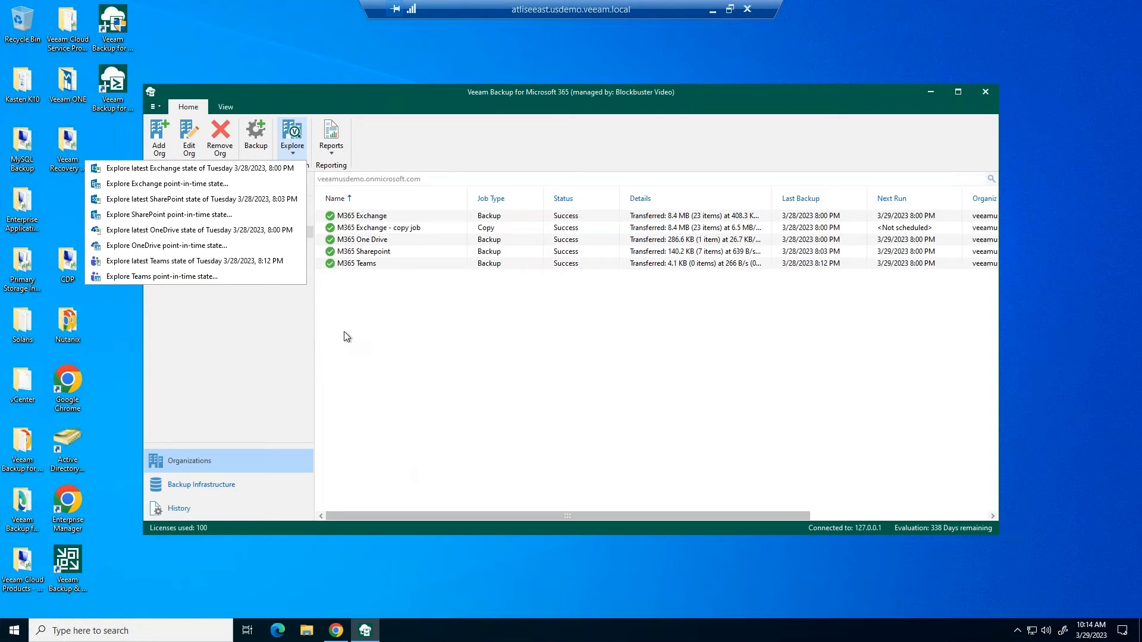
left_click(276, 185)
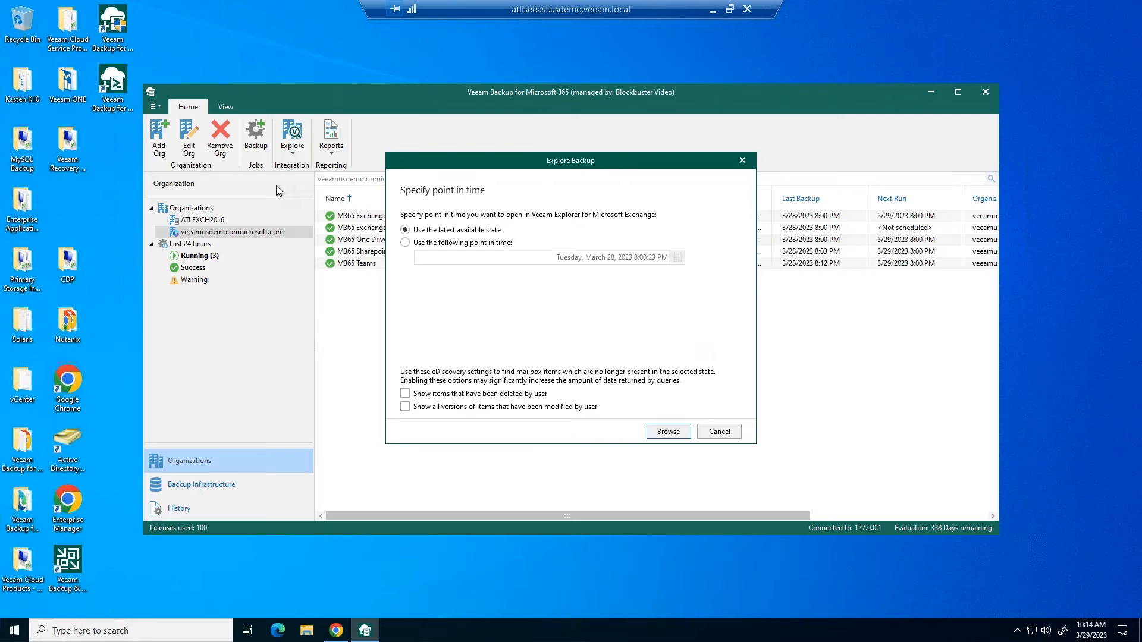
left_click(406, 243)
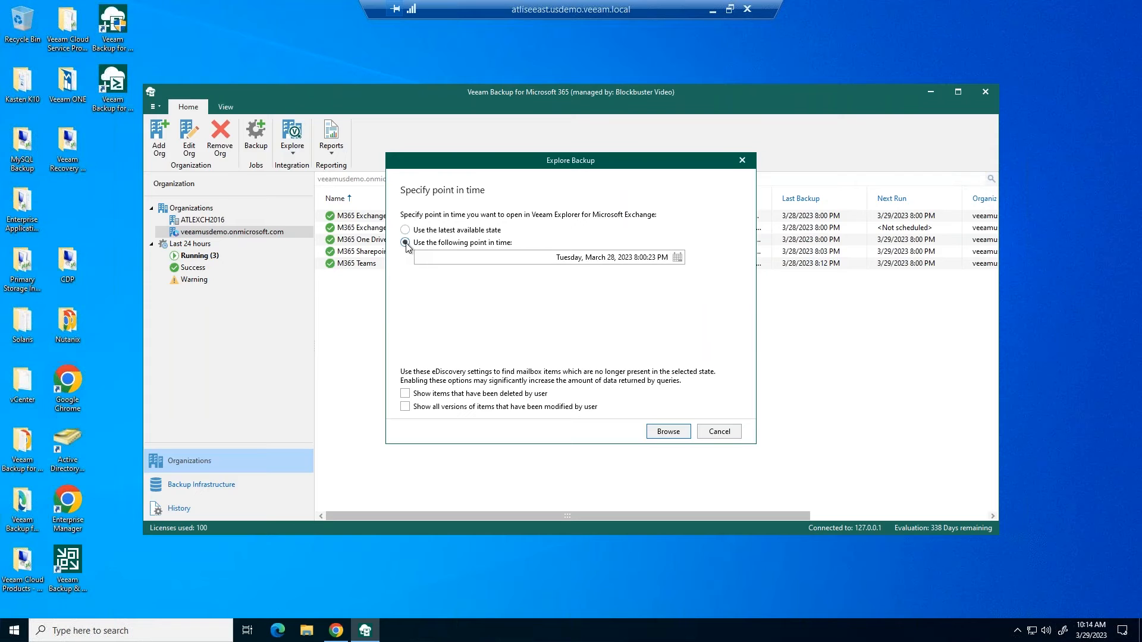
left_click(680, 257)
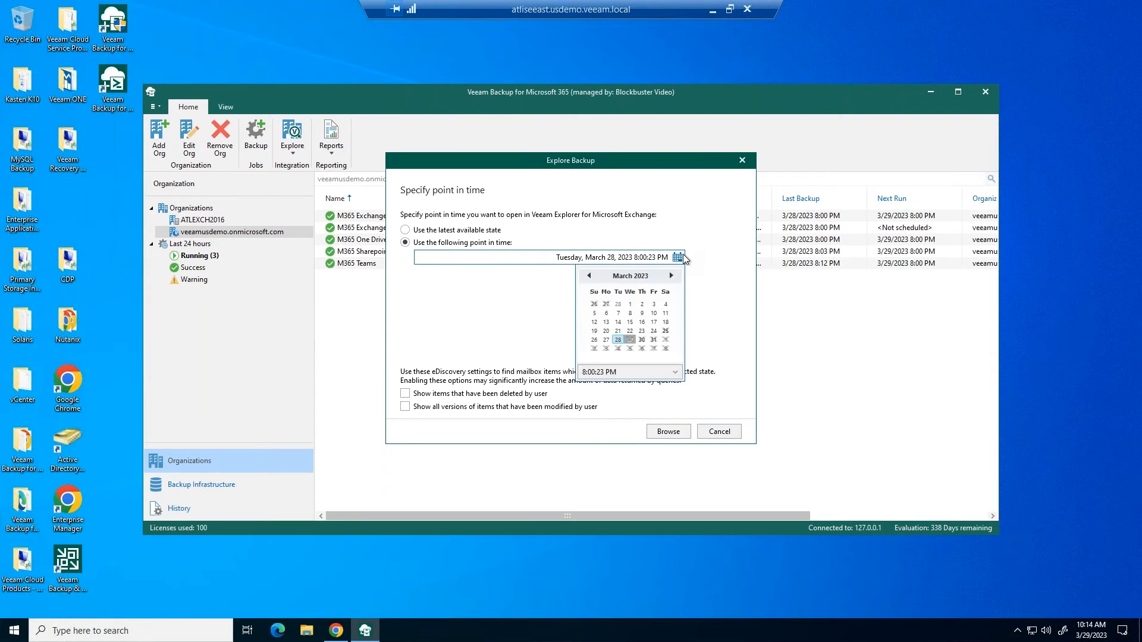
left_click(619, 332)
left_click(684, 432)
left_click(683, 431)
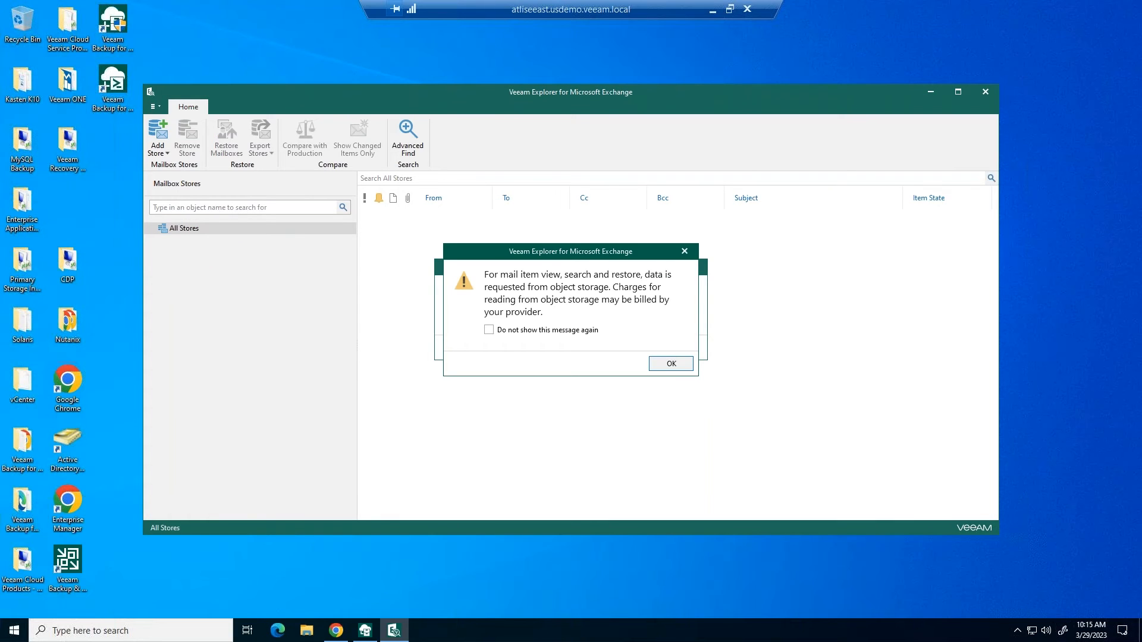
left_click(667, 364)
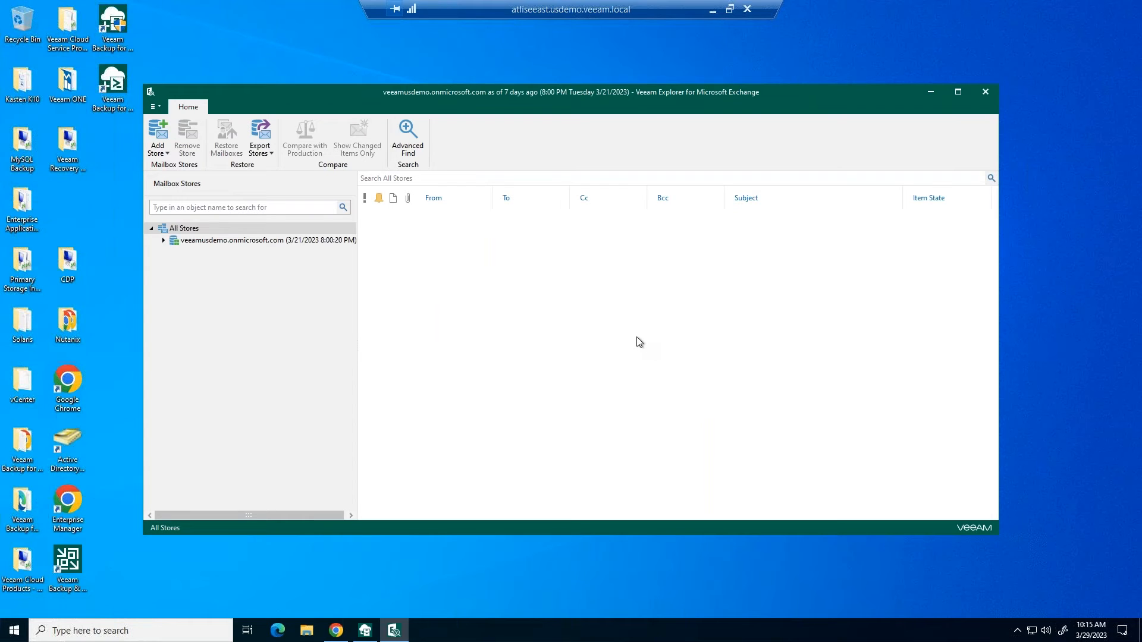
- Add an advanced search criterion across all stores for items whose job title contains manager
left_click(409, 154)
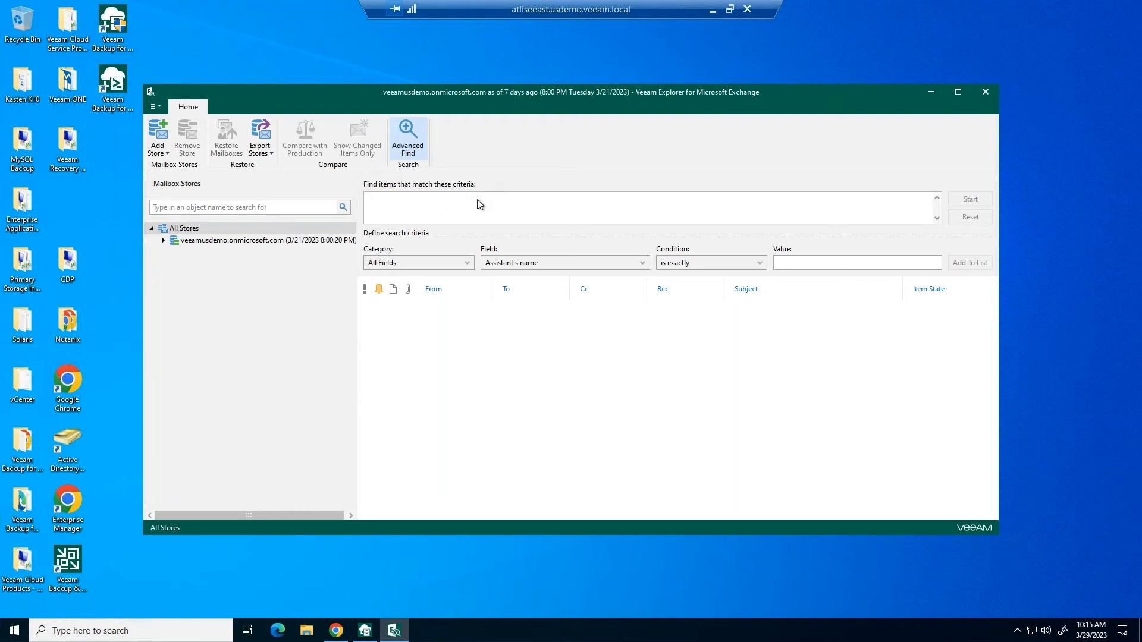
left_click(569, 266)
scroll(577, 357, "down", 5)
scroll(574, 346, "down", 8)
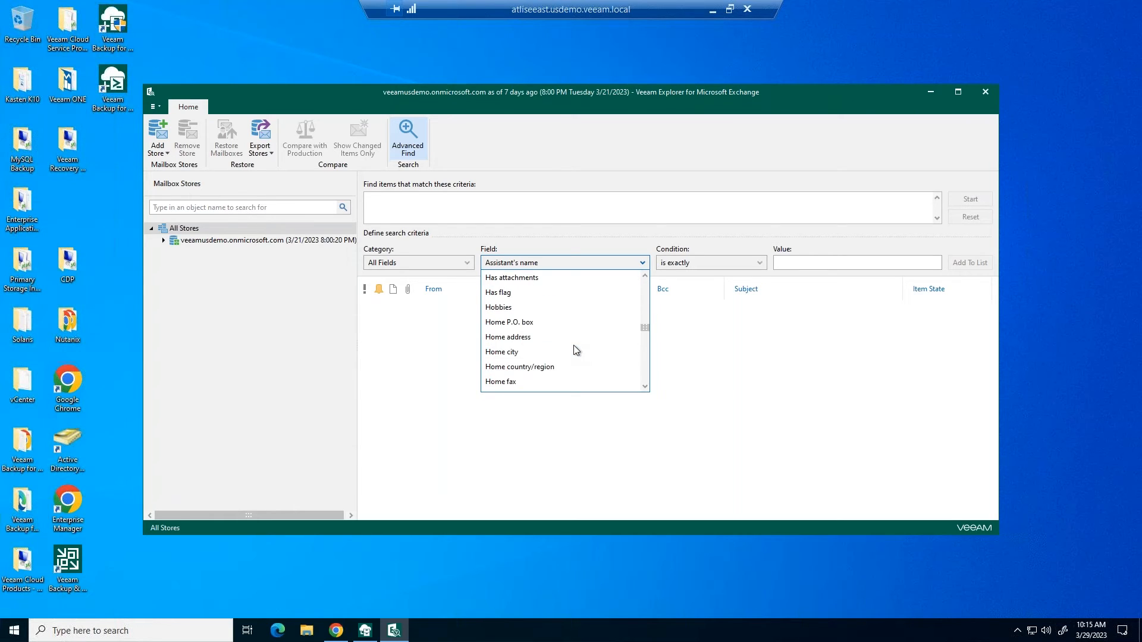
scroll(574, 346, "down", 4)
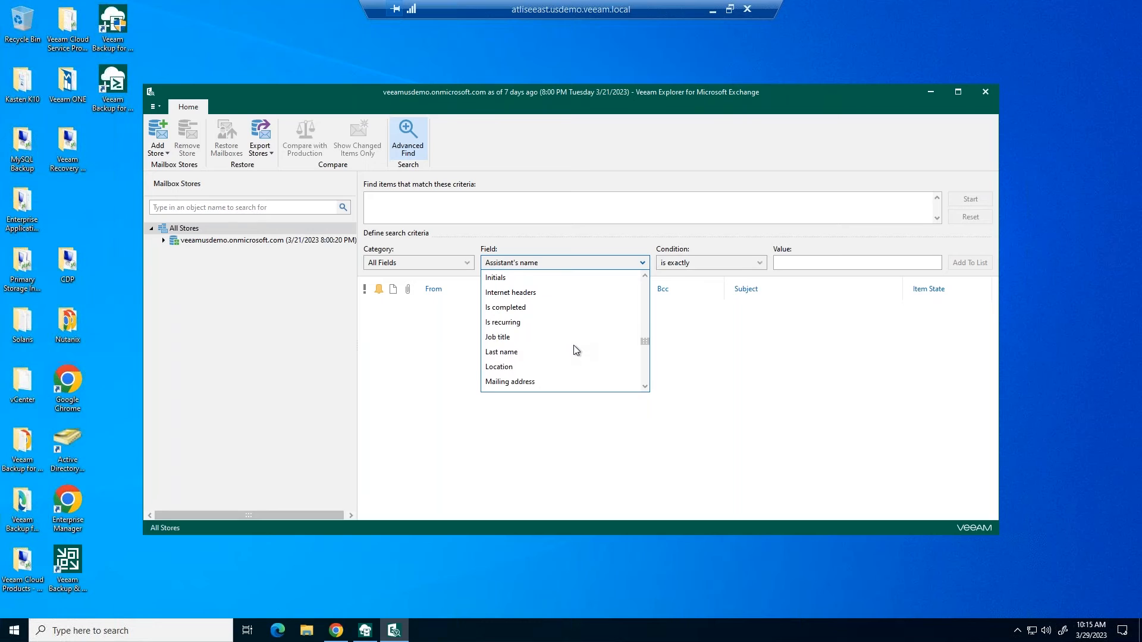
left_click(519, 337)
left_click(690, 266)
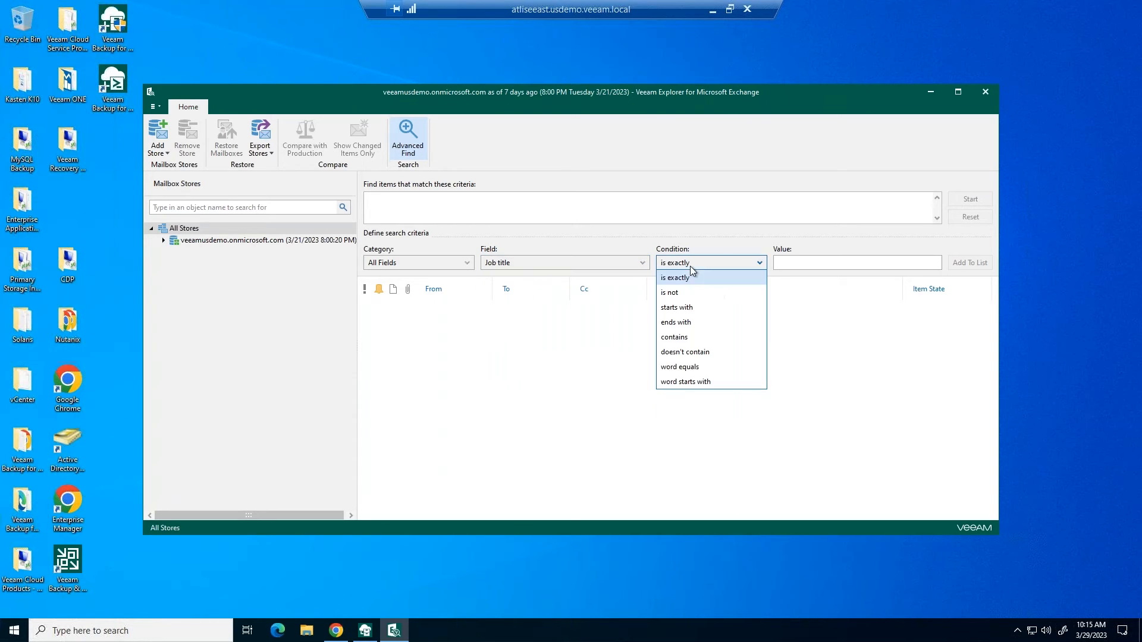
left_click(699, 337)
left_click(800, 264)
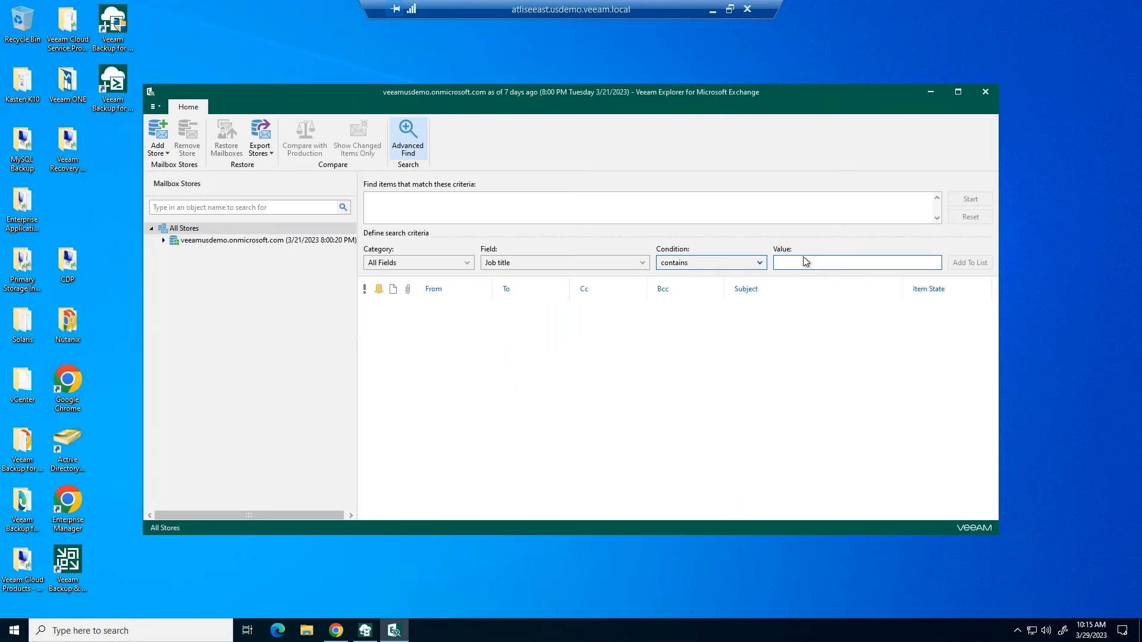
type("manager")
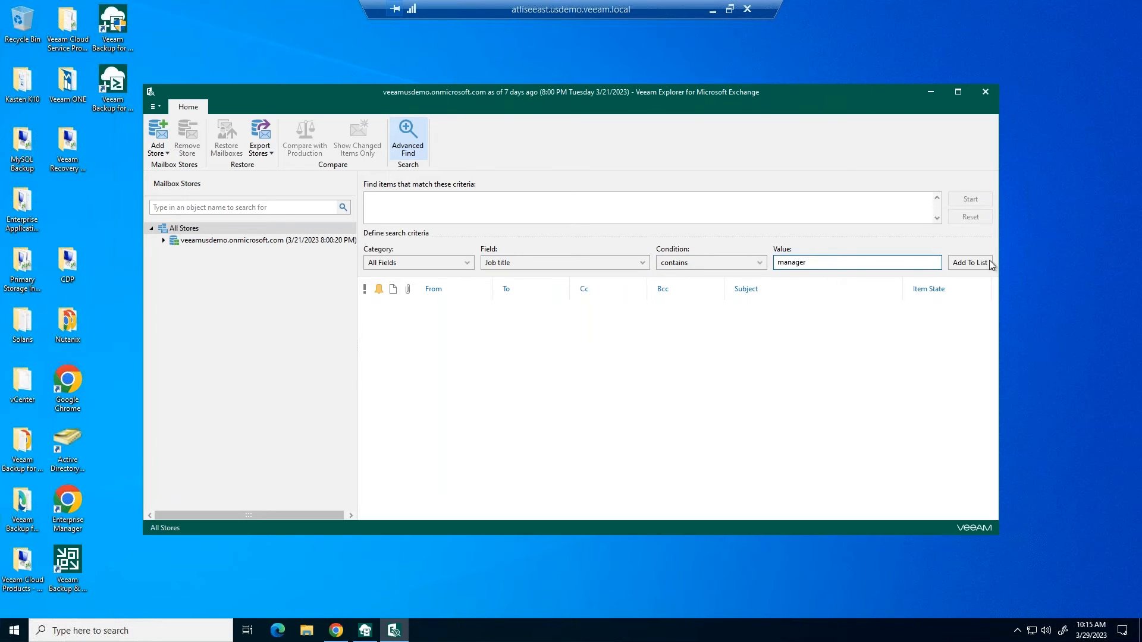
left_click(954, 265)
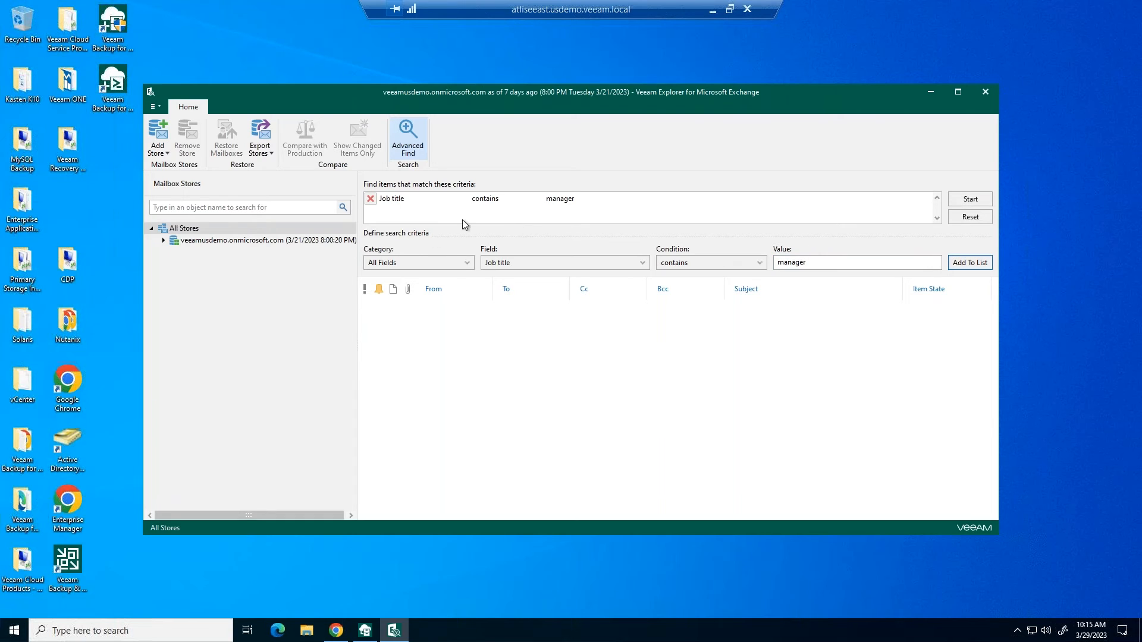
- Add a search criterion for items with a modified date between 3/26/2023 and 3/29/2023
left_click(513, 261)
scroll(521, 345, "down", 5)
scroll(521, 348, "up", 6)
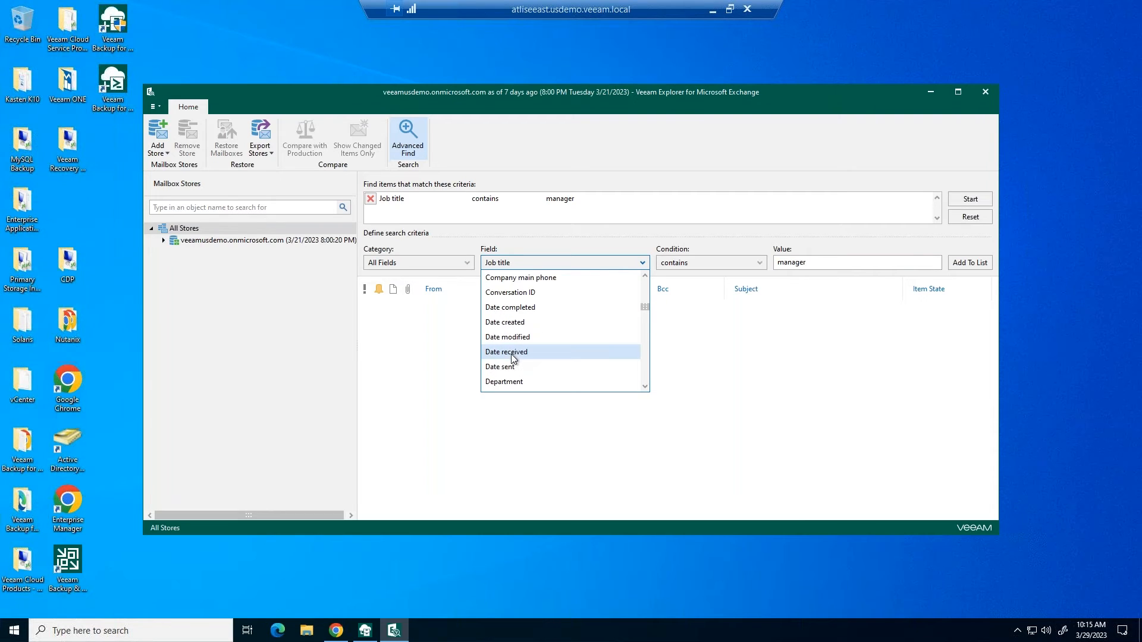
left_click(522, 337)
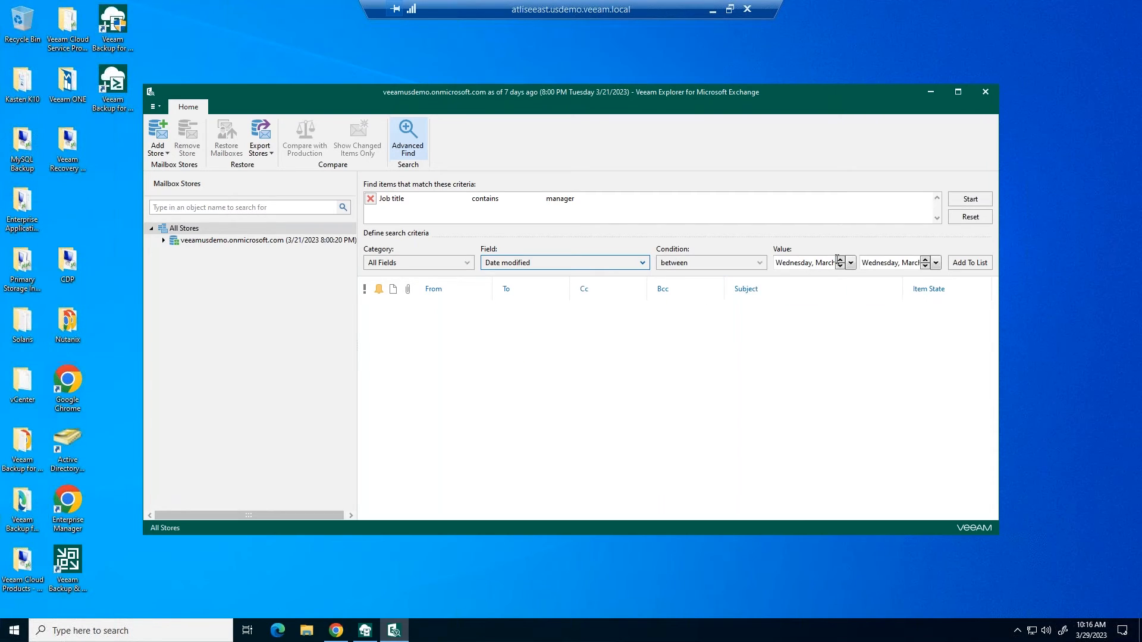
left_click(840, 266)
left_click(840, 266)
left_click(840, 266)
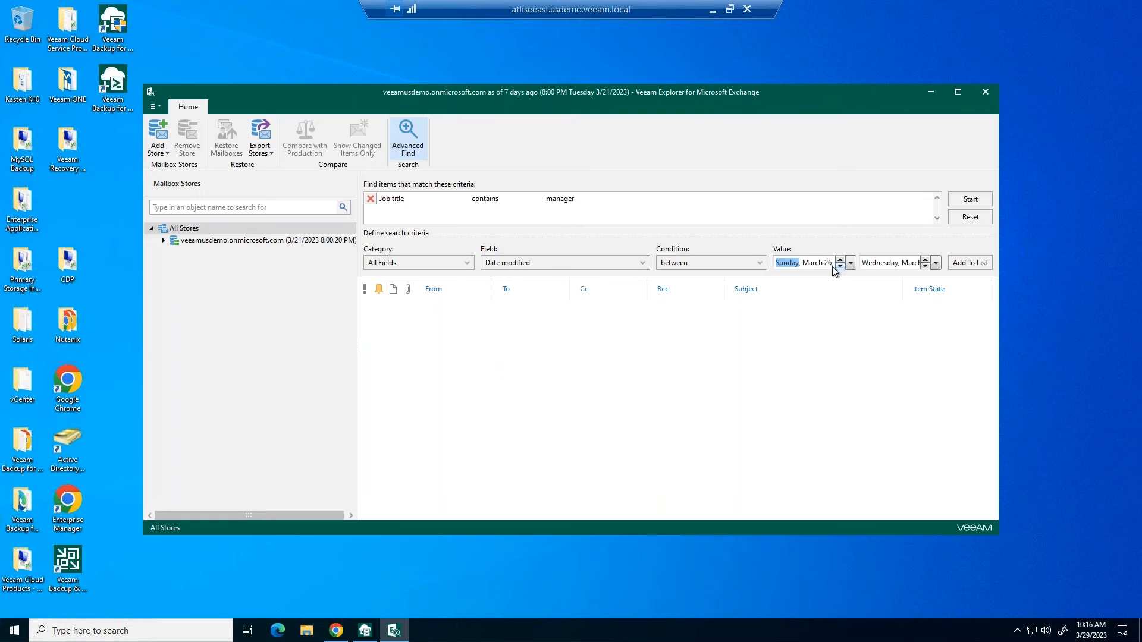
left_click(964, 265)
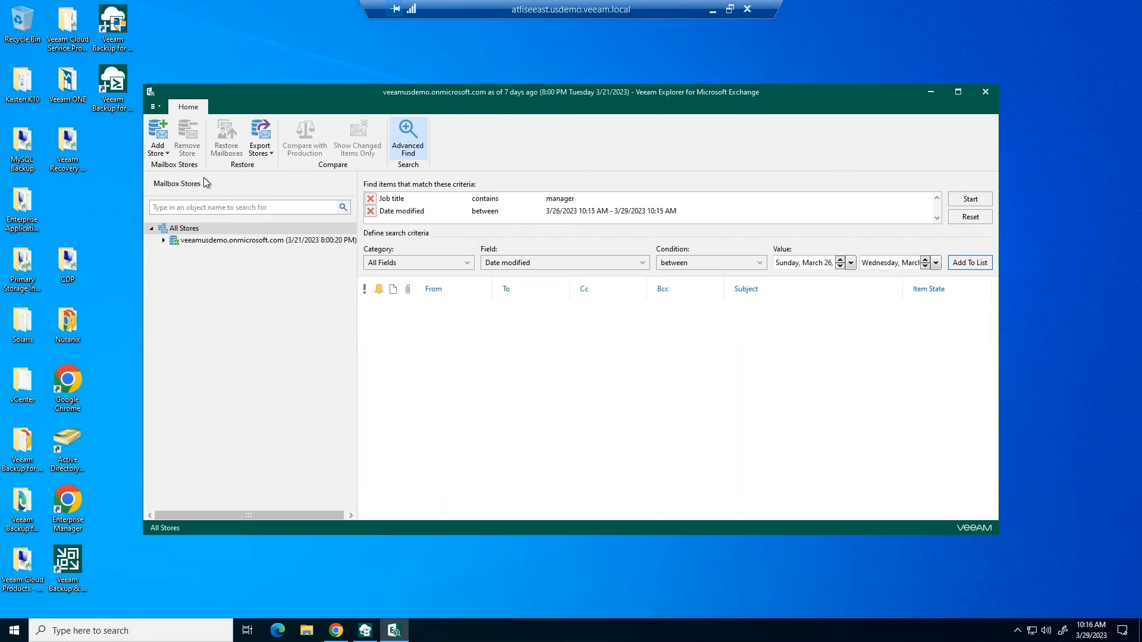
- Reset all search criteria and leave the advanced search with the veeamusdemo.onmicrosoft.com store selected
left_click(980, 218)
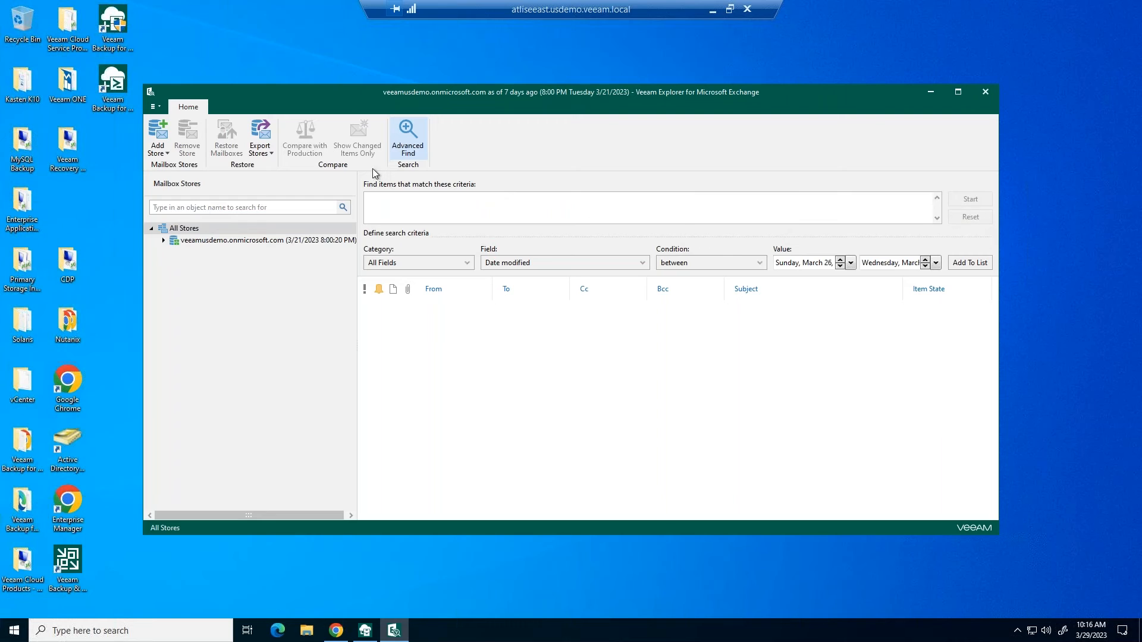
left_click(179, 240)
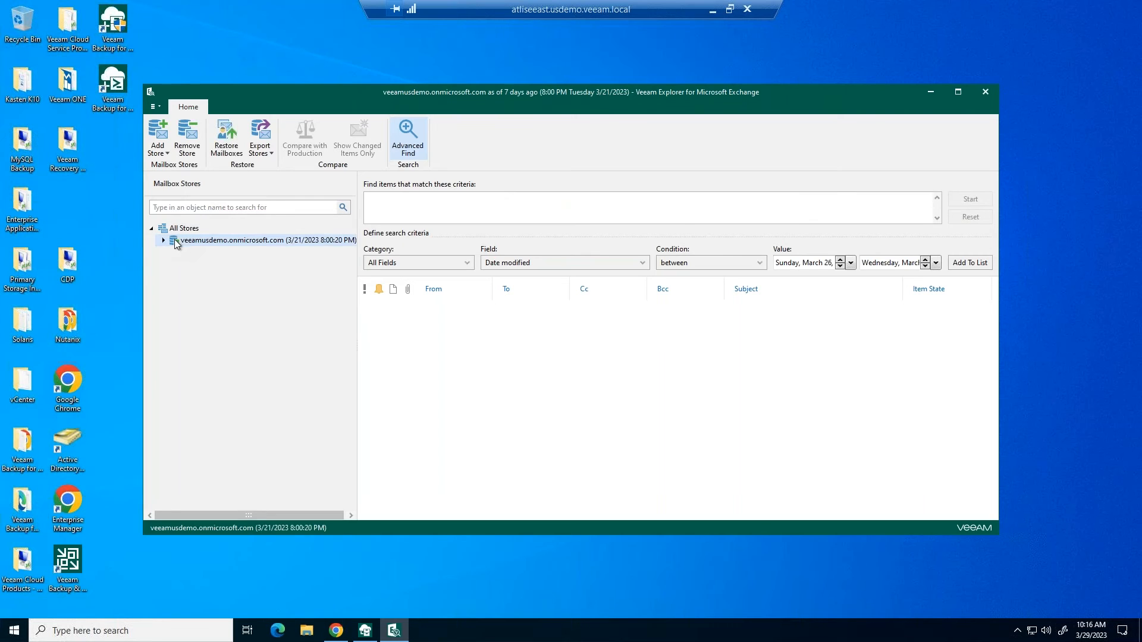
left_click(417, 149)
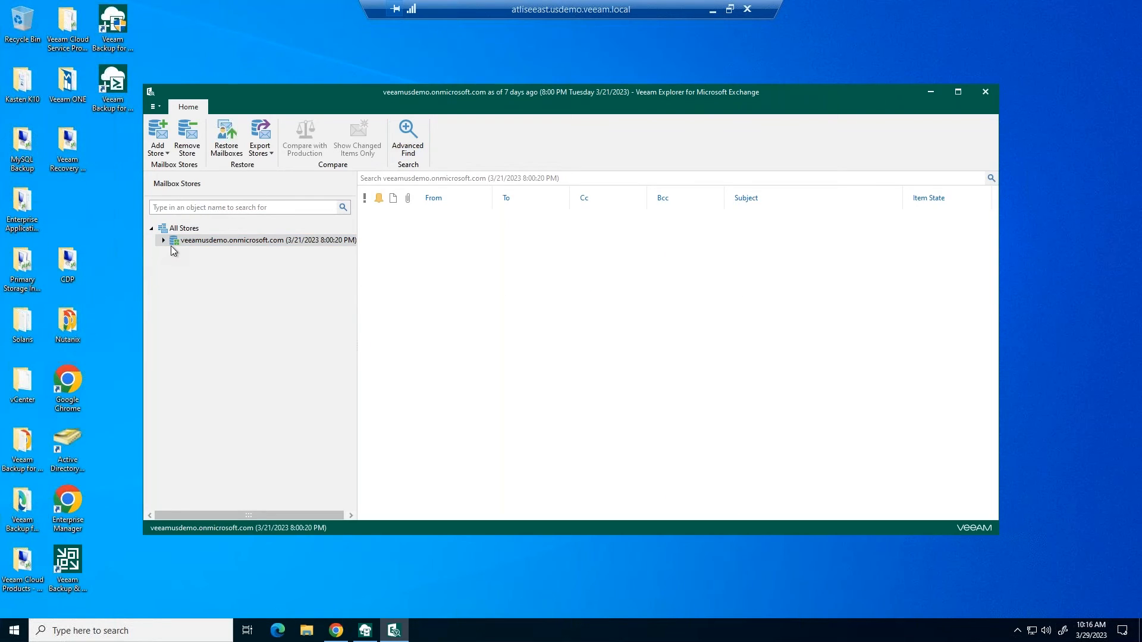
- Expand the organization's store and check the restore and export options for the fourth listed mailbox
left_click(164, 241)
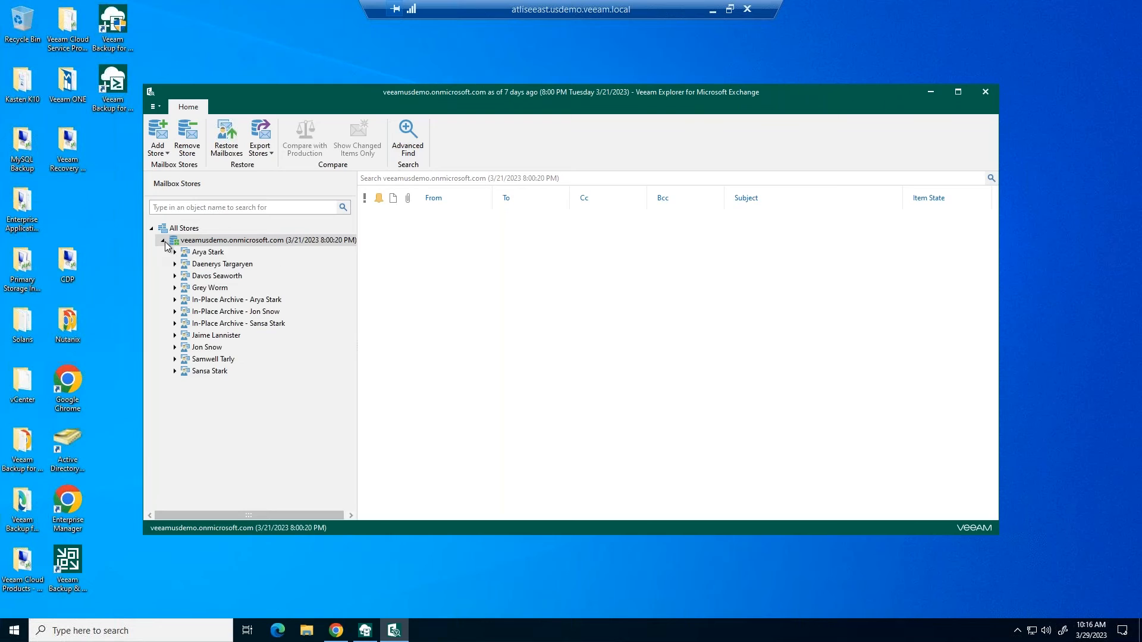
left_click(185, 290)
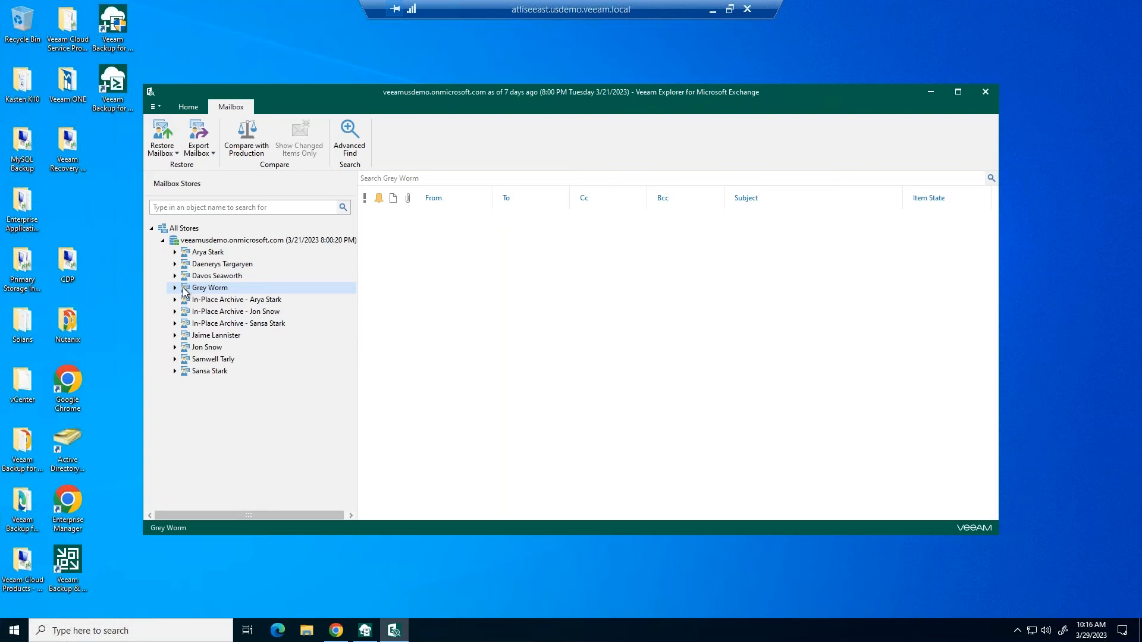
right_click(184, 291)
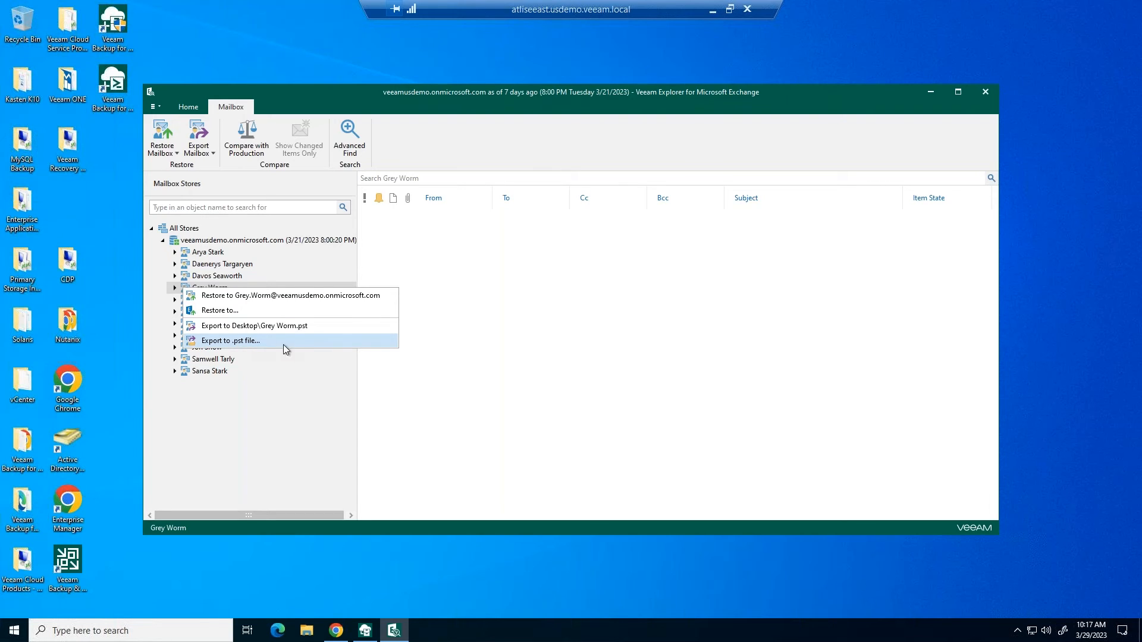
key("Escape")
- Browse the Inbox of that mailbox and view one of its "Word Document Attachment" messages
left_click(174, 288)
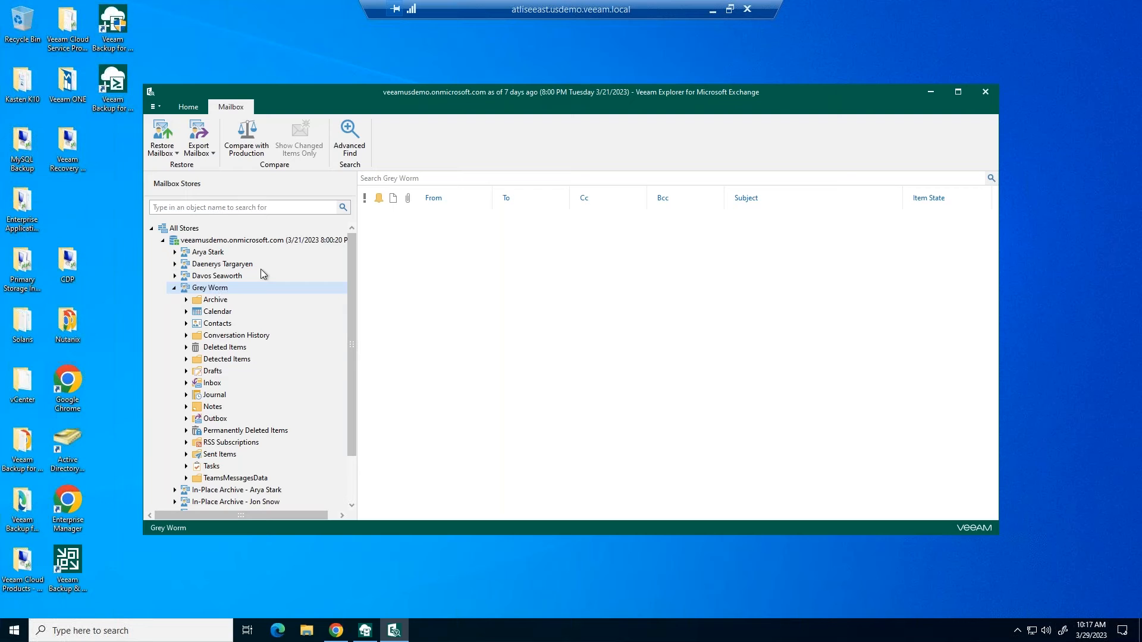
left_click(228, 380)
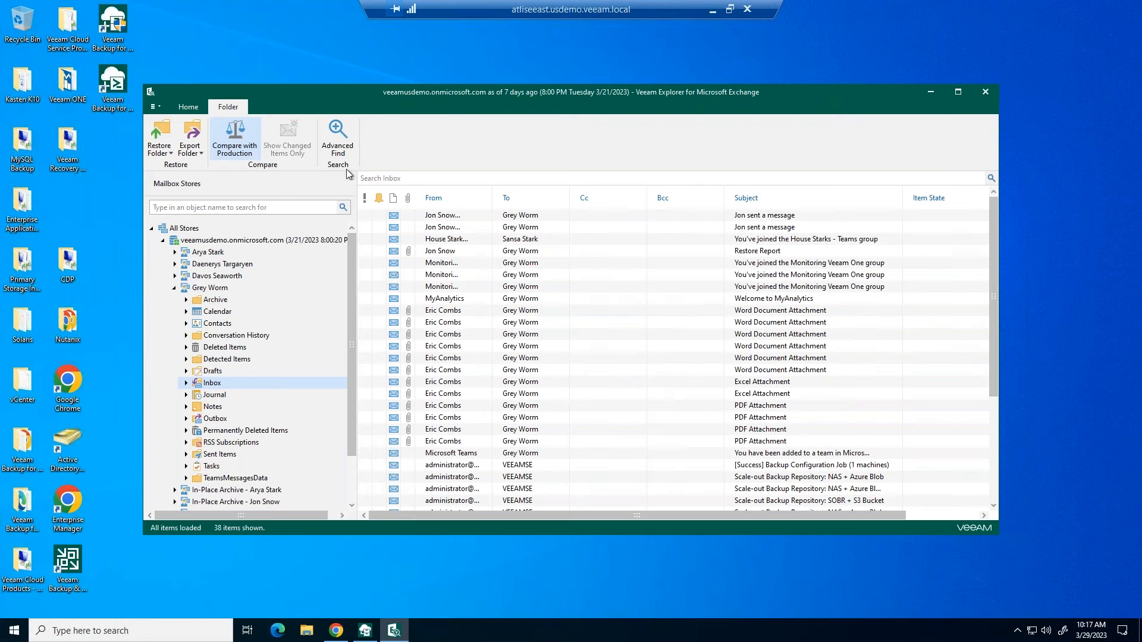
left_click_drag(945, 220, 939, 311)
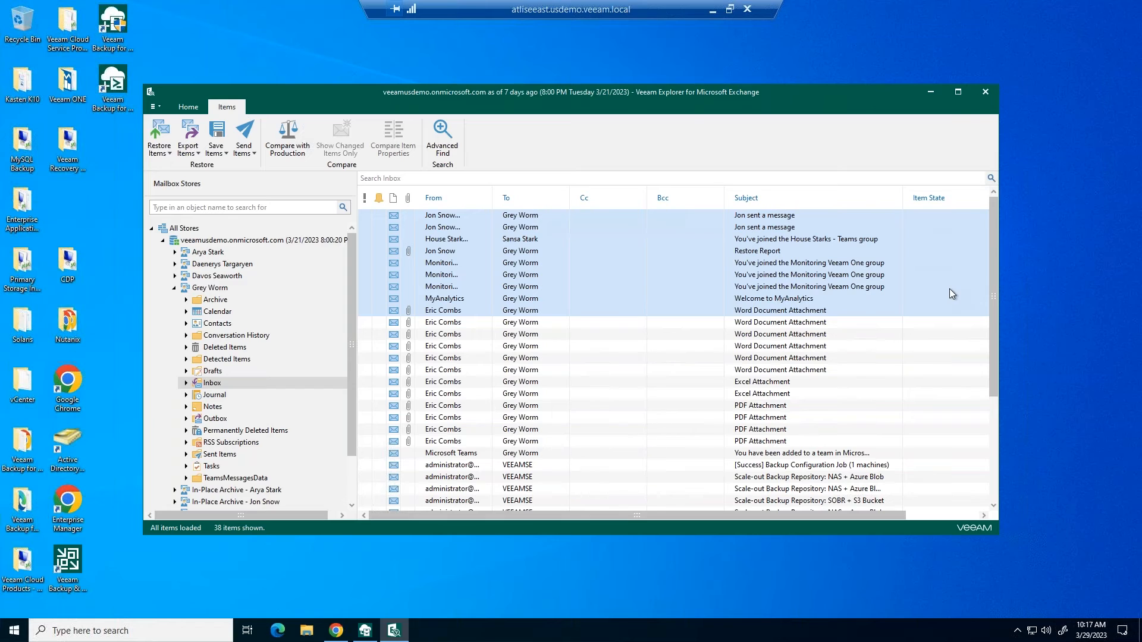
left_click(586, 345)
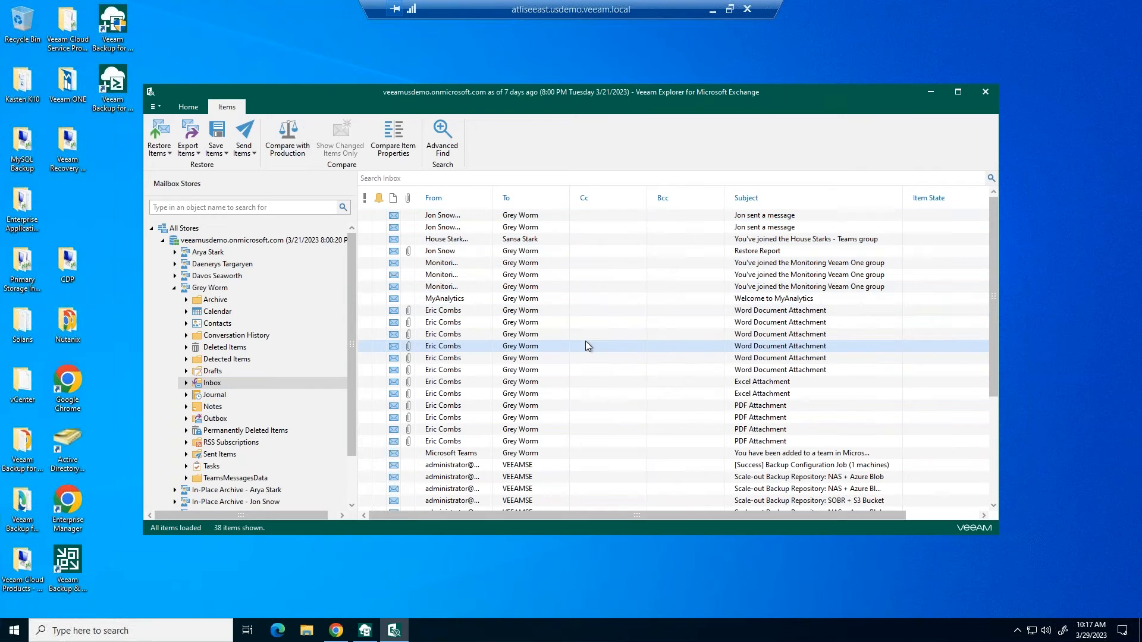
double_click(585, 344)
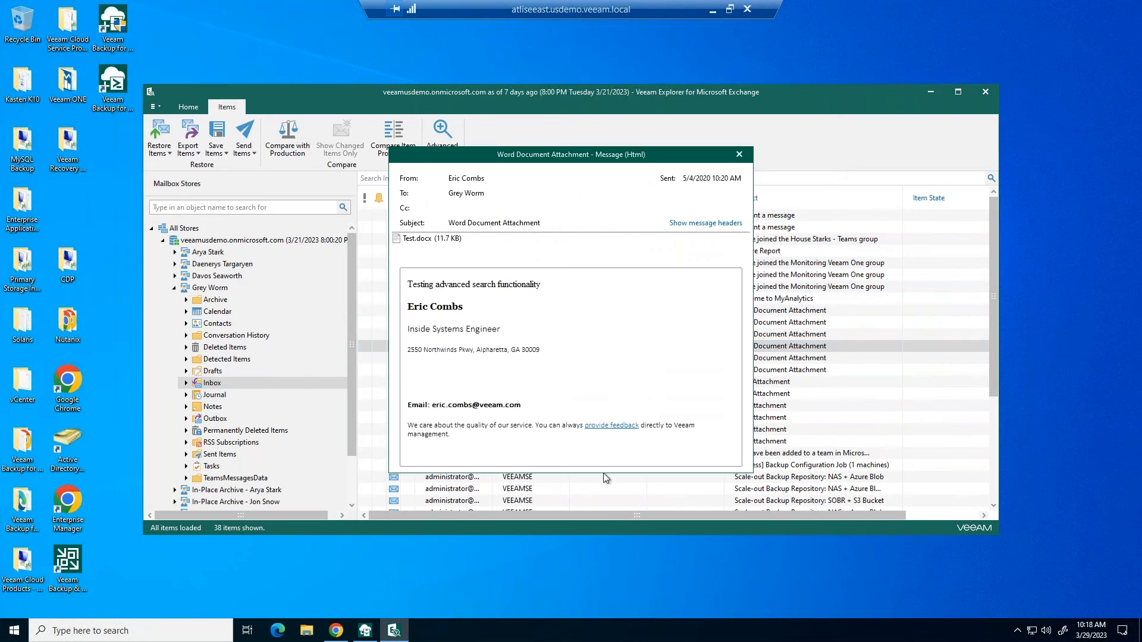
left_click(744, 157)
- Select the first several Inbox messages together and check their restore, export, save and send options
left_click_drag(643, 217, 652, 299)
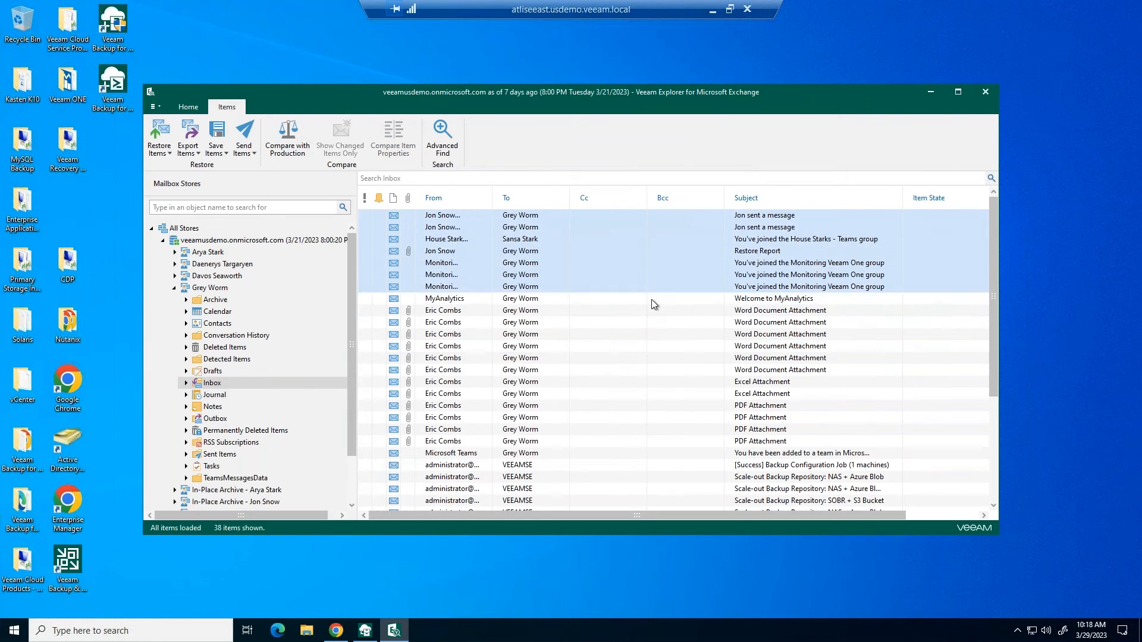
right_click(600, 241)
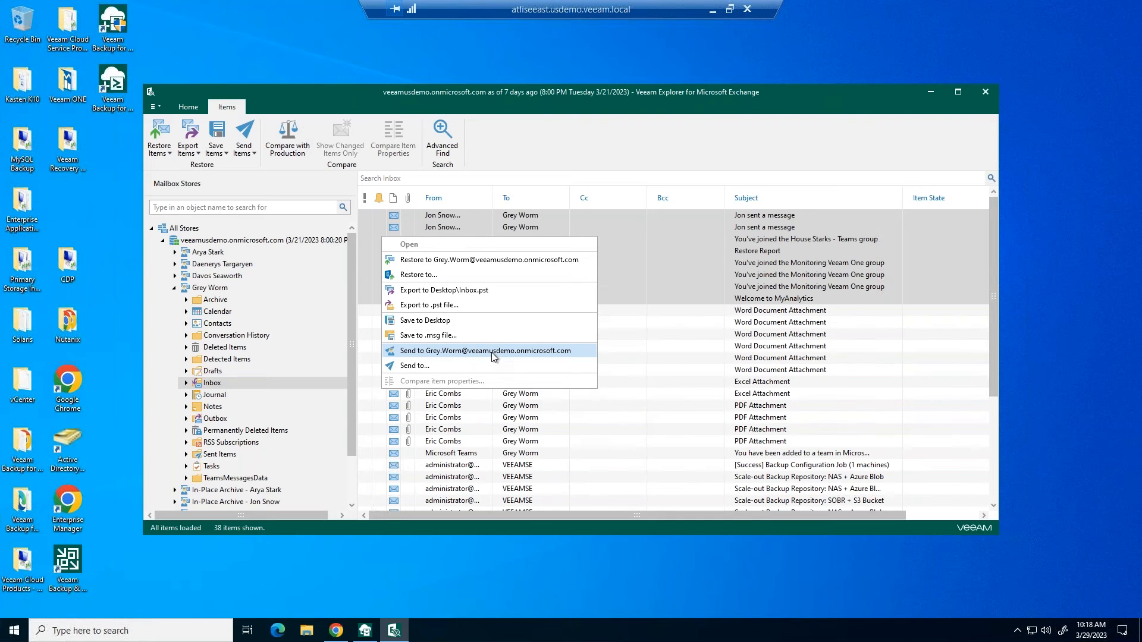
left_click(185, 312)
- Check the recovery options for the 2022 Easter Day event in the United States holidays calendar, and close the Exchange explorer
left_click(185, 312)
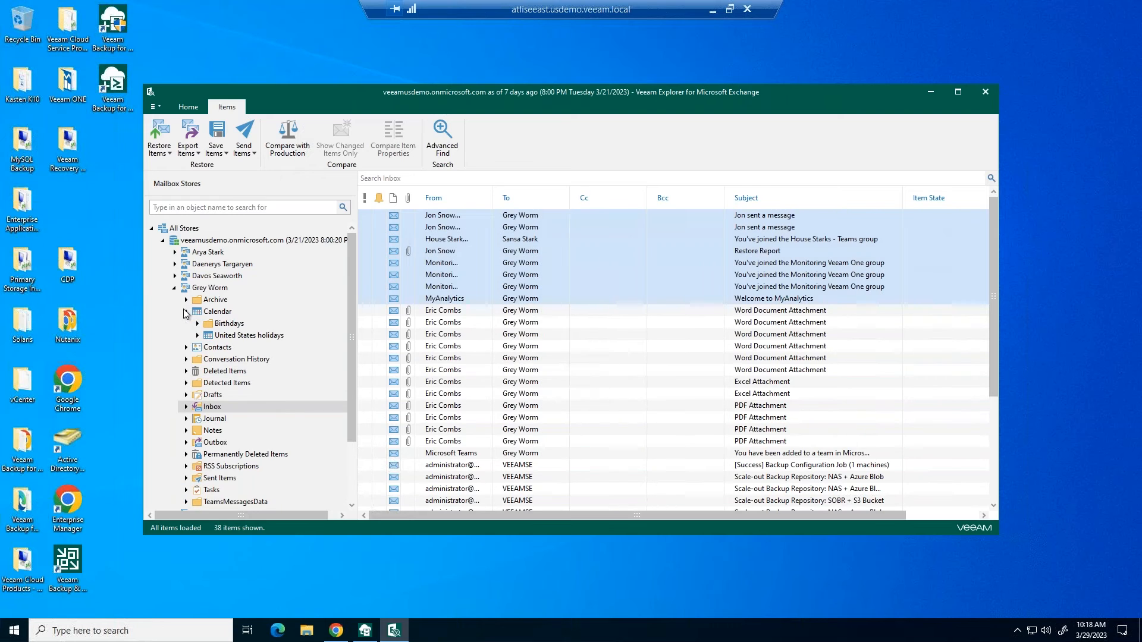
left_click(209, 336)
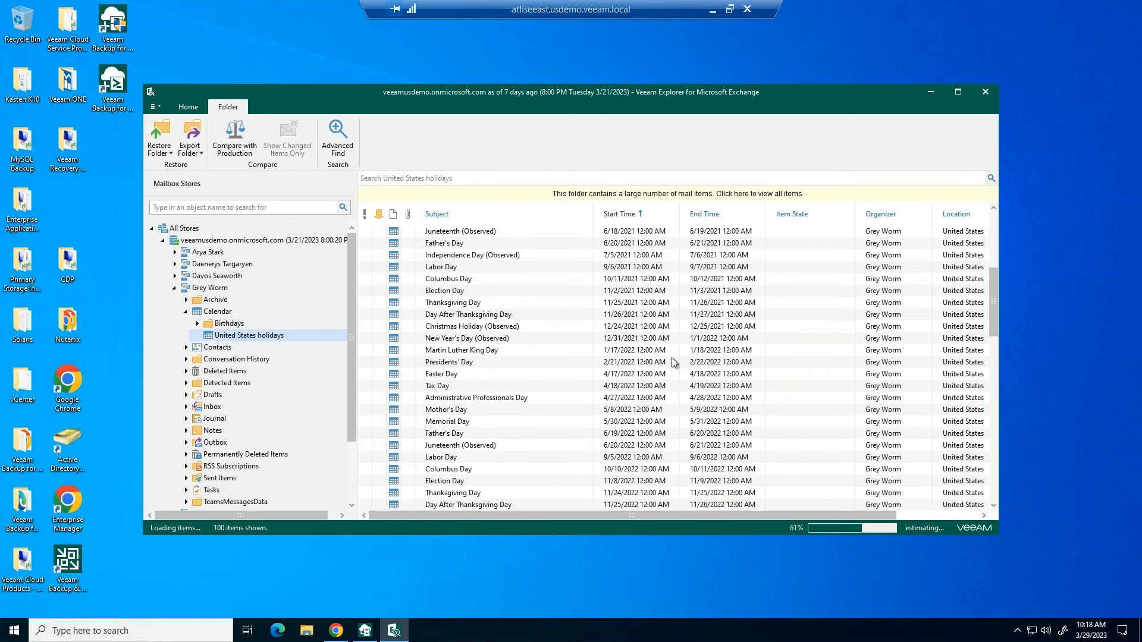
right_click(572, 370)
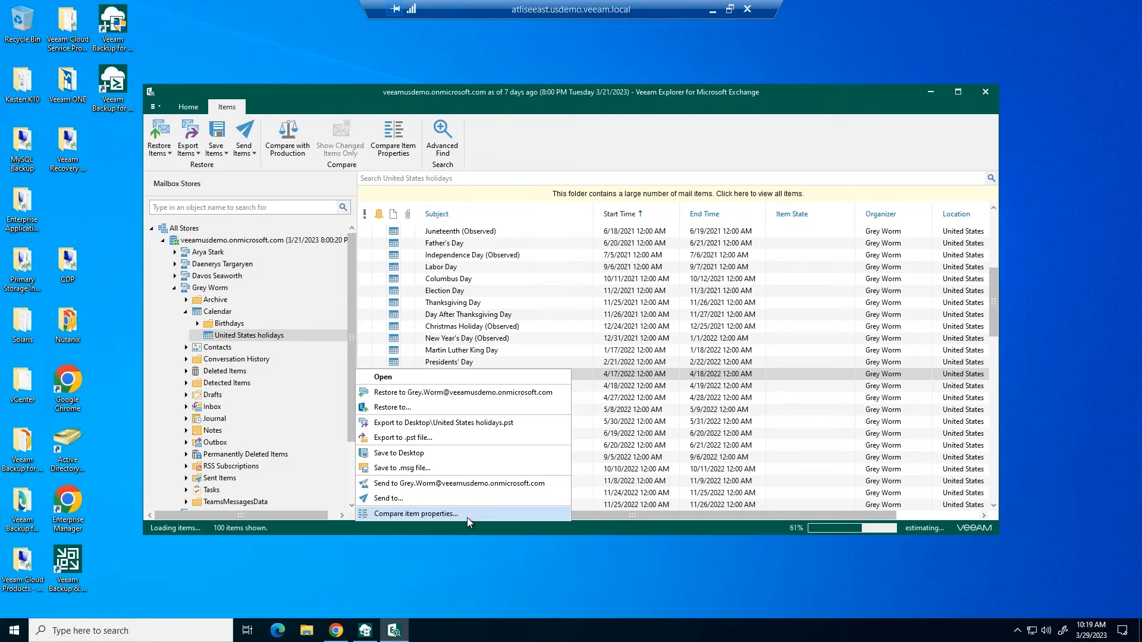
left_click(990, 97)
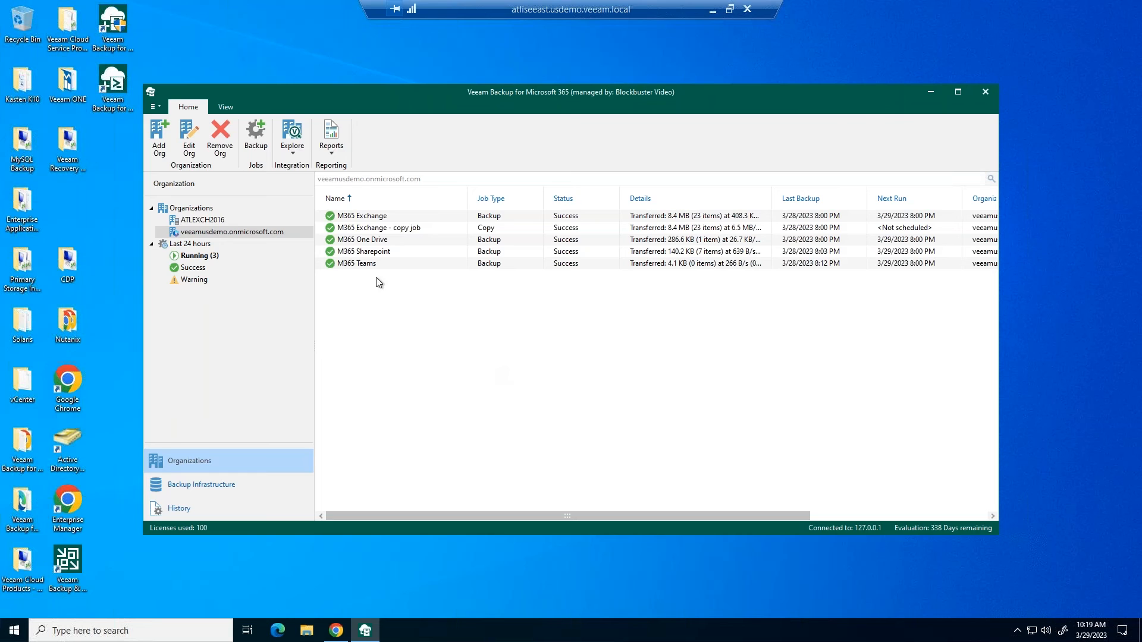
- Open the organization's latest SharePoint backup state of 3/28/2023, 8:03 PM in Veeam Explorer for Microsoft SharePoint
left_click(307, 146)
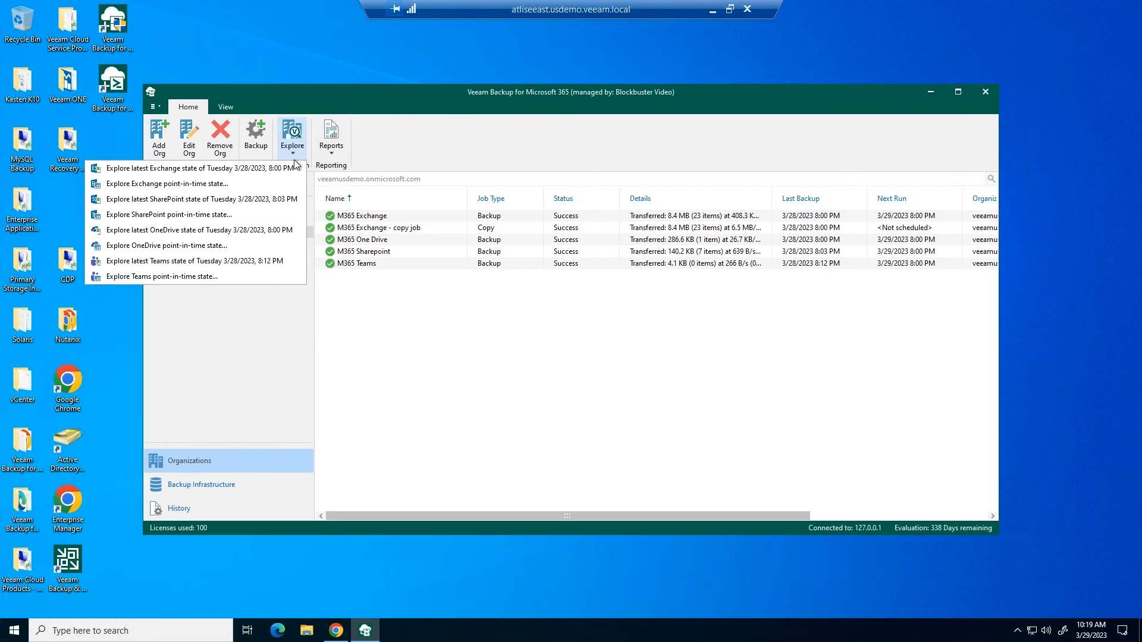
left_click(206, 200)
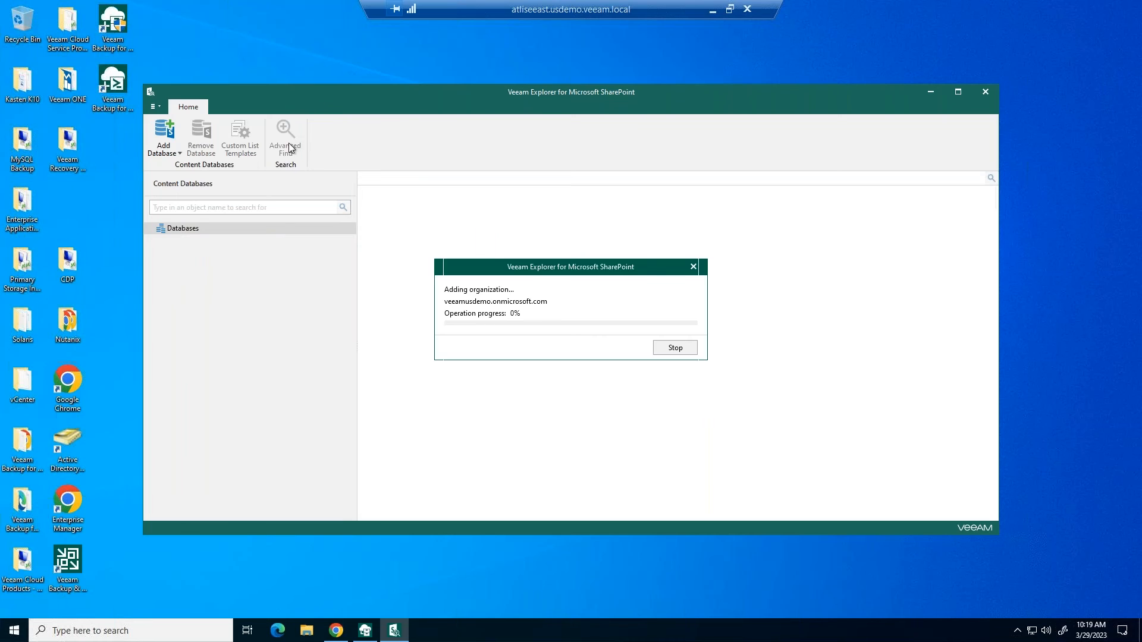
left_click(671, 364)
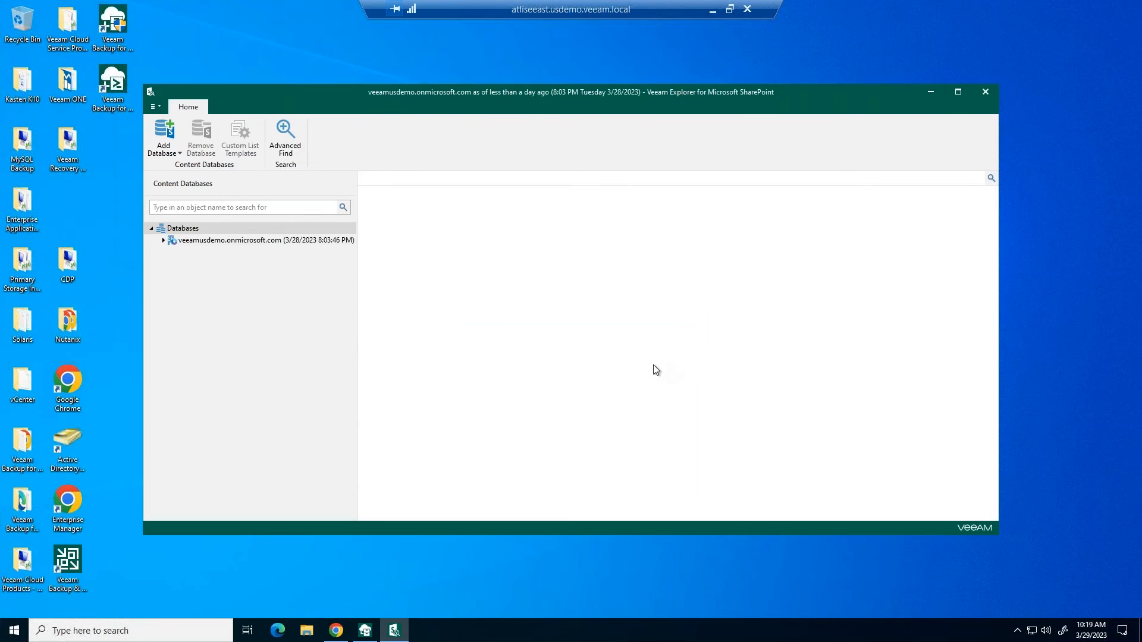
- Expand the organization's SharePoint sites and check the restore options for the Real Estate site
left_click(164, 240)
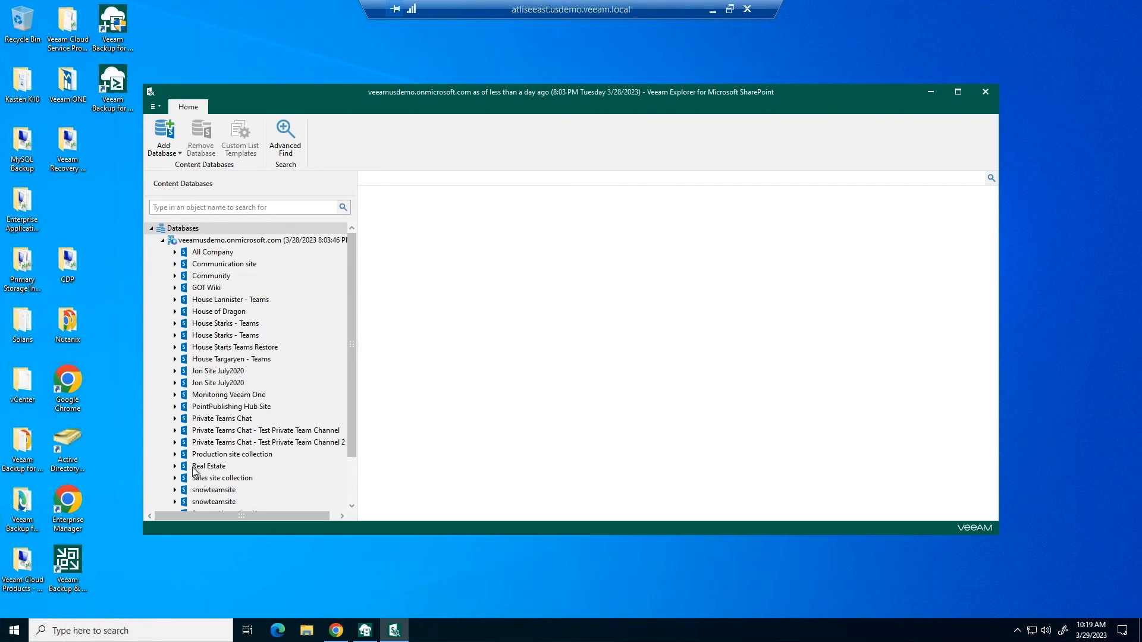
right_click(185, 468)
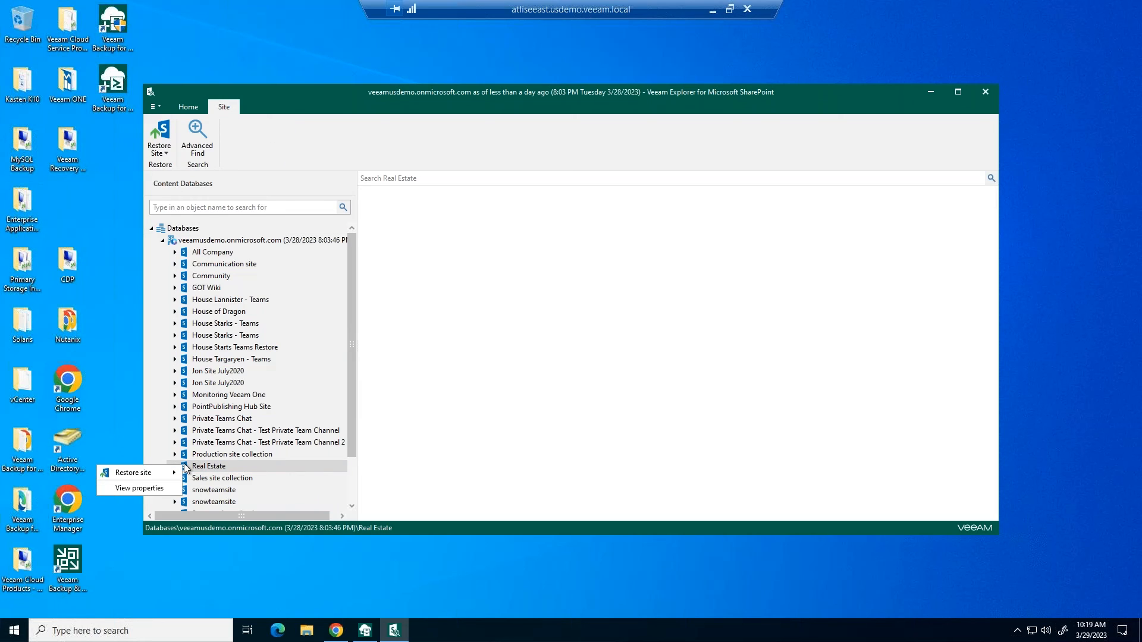
mouse_move(174, 473)
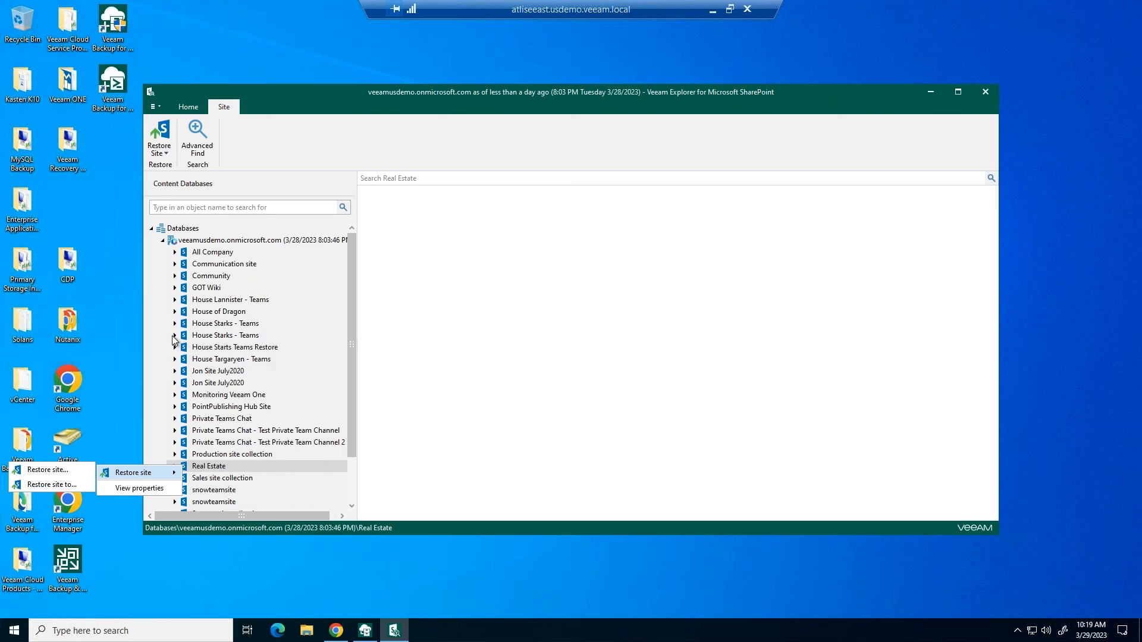
- View the Restore Linux VMs readiness check report PDF from the Communication site's Documents library
left_click(175, 264)
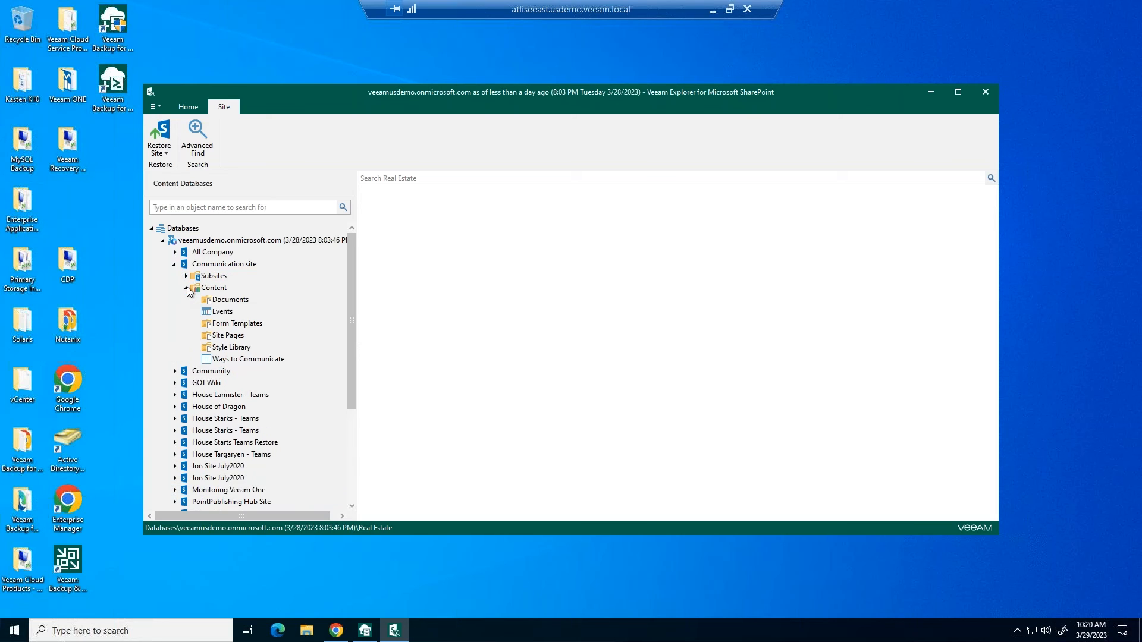
left_click(233, 302)
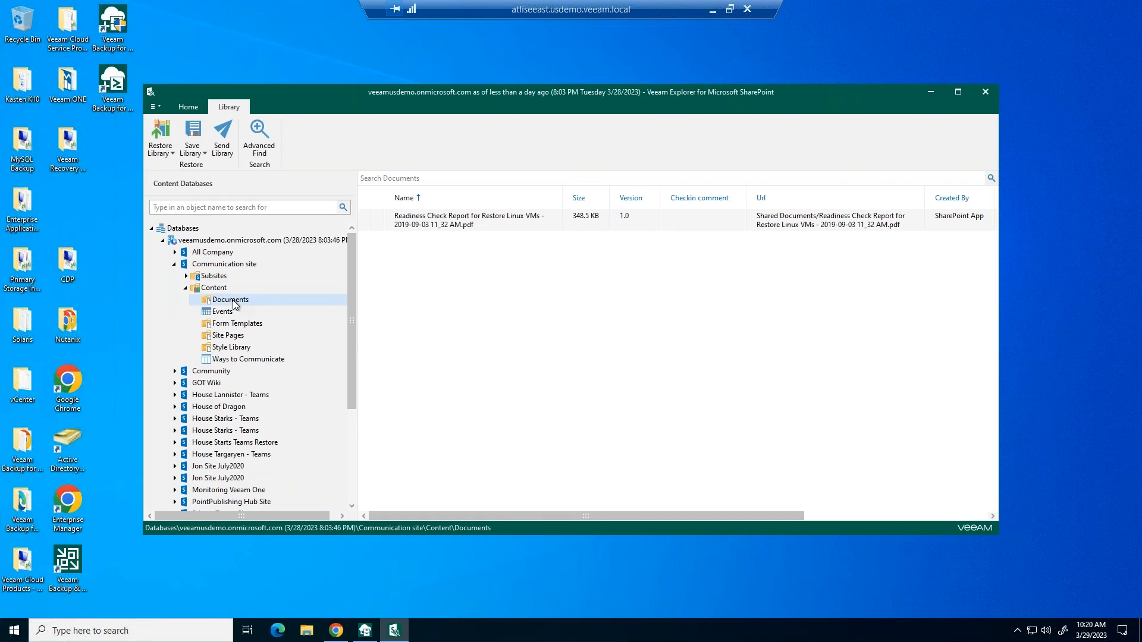
left_click(493, 220)
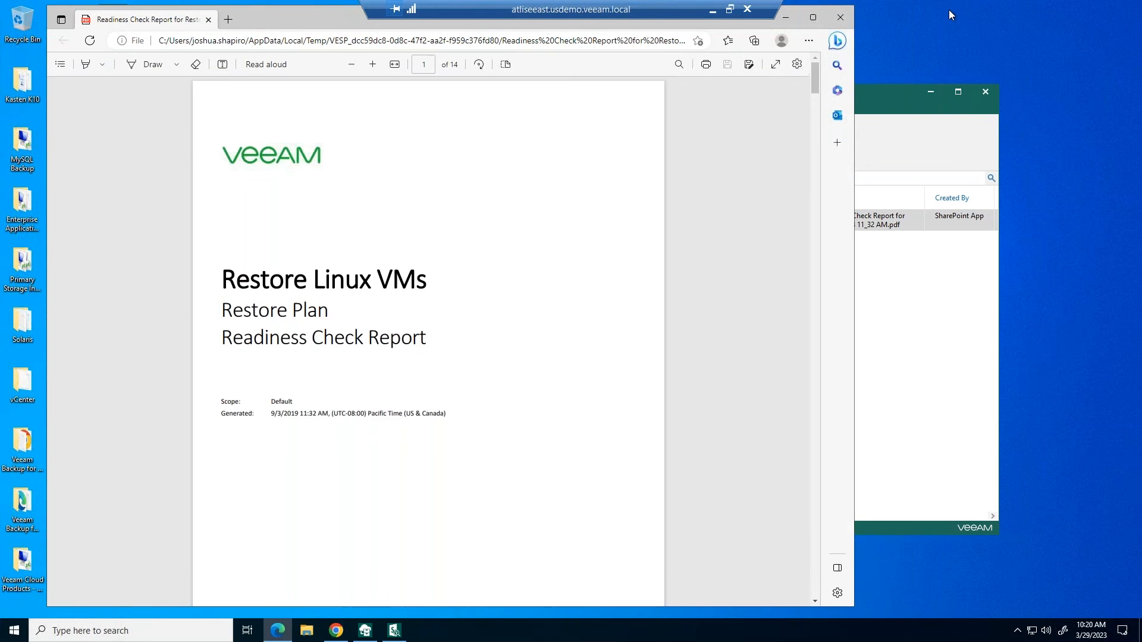
left_click(840, 16)
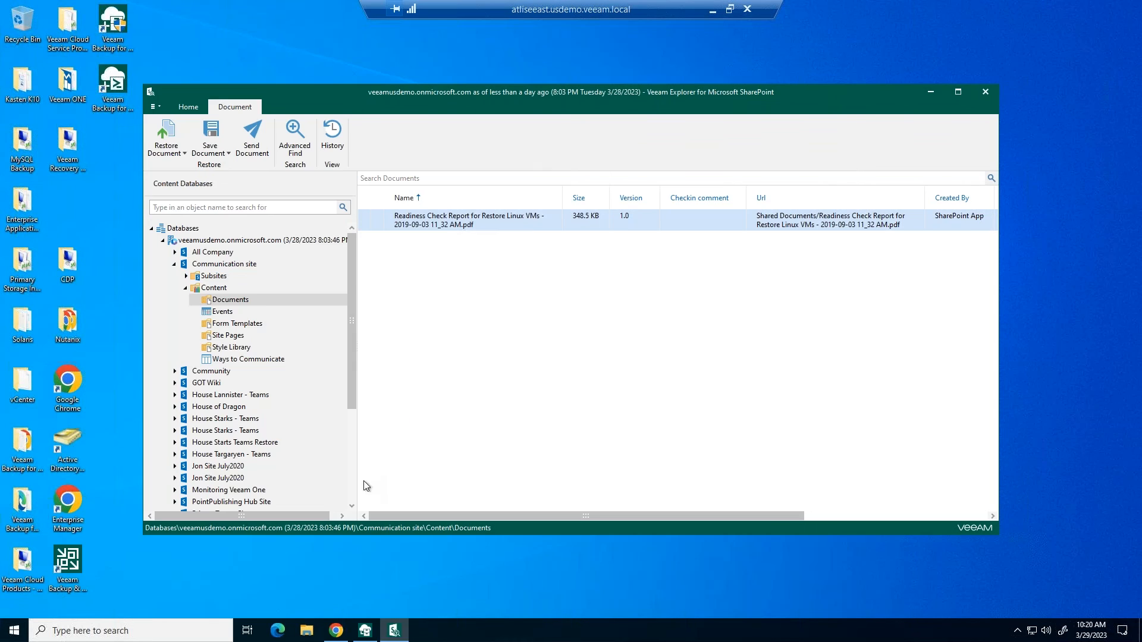
- Check the restore and save options for the readiness check report PDF, and close the SharePoint explorer
right_click(441, 224)
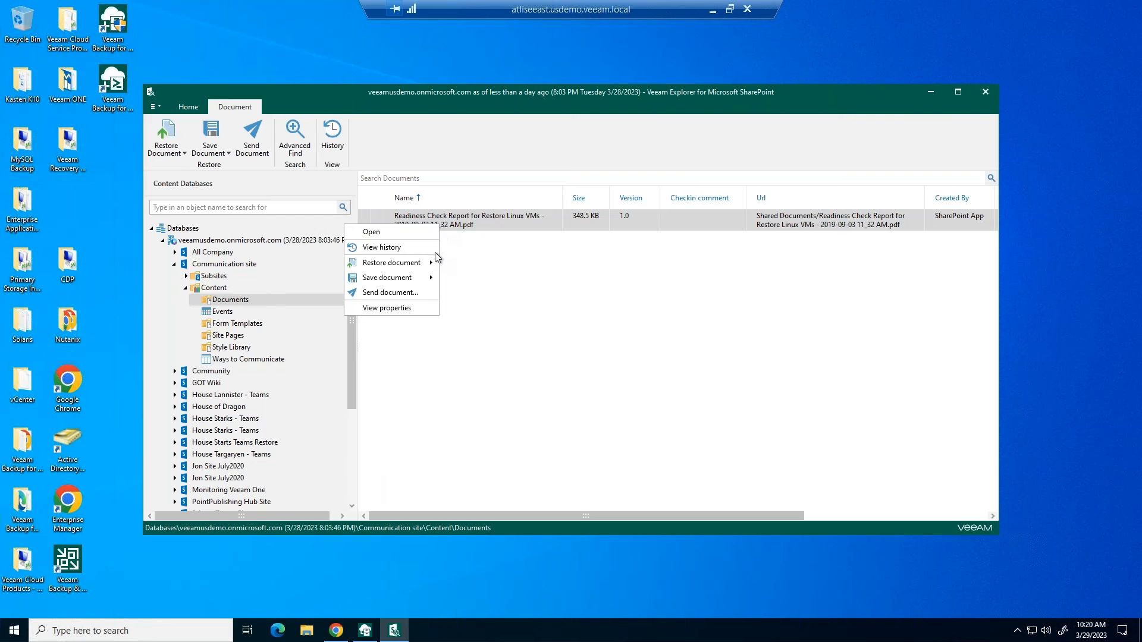
mouse_move(434, 262)
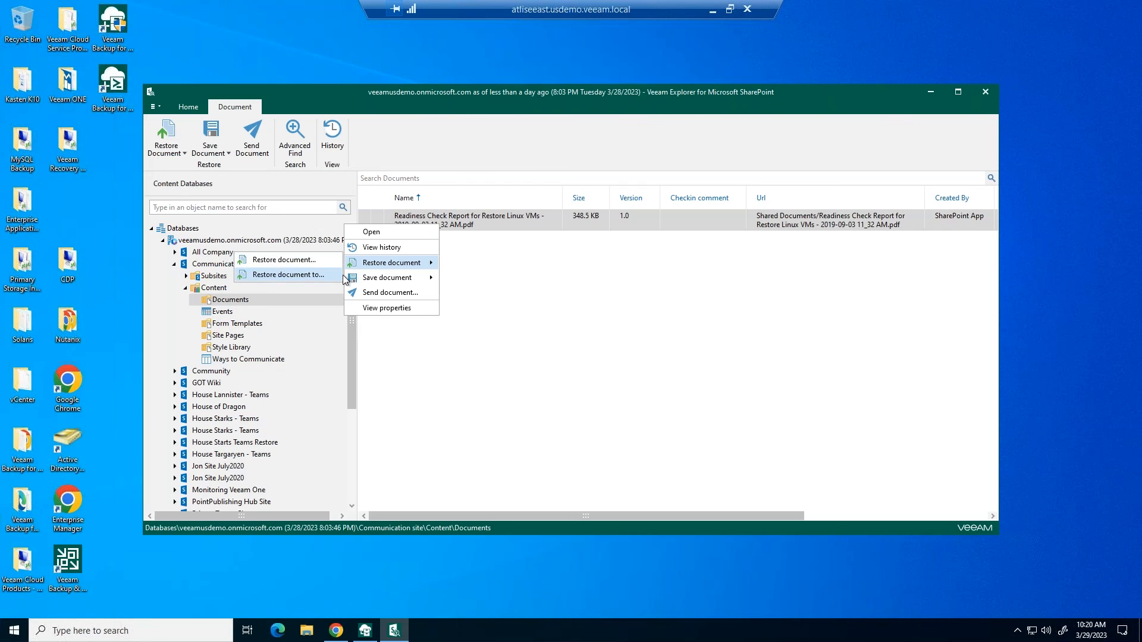
mouse_move(378, 282)
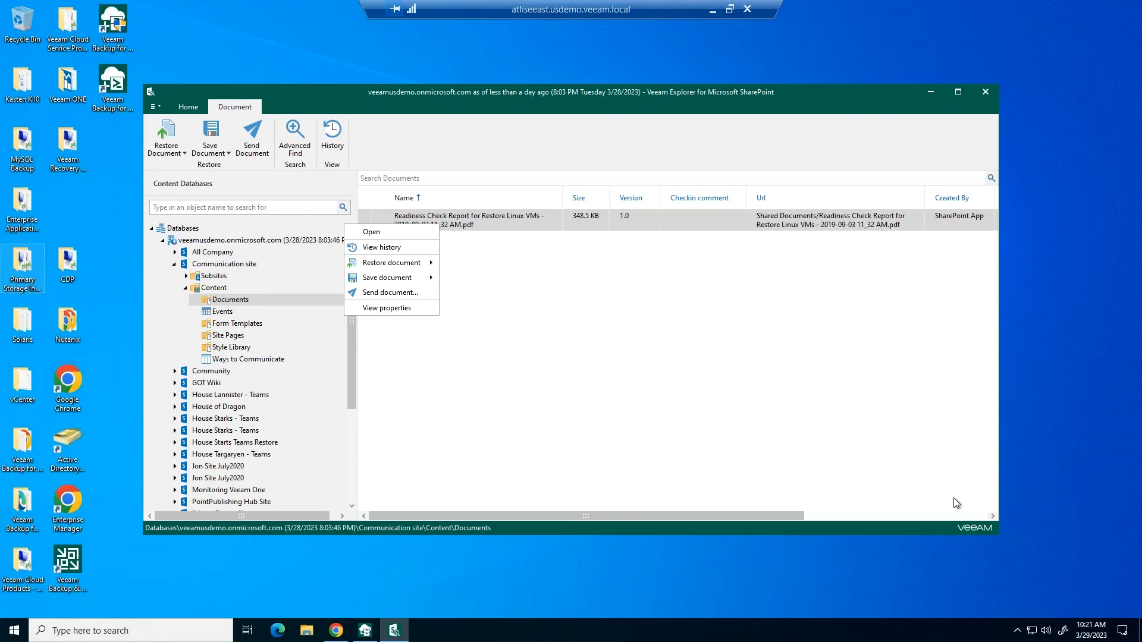
left_click(987, 93)
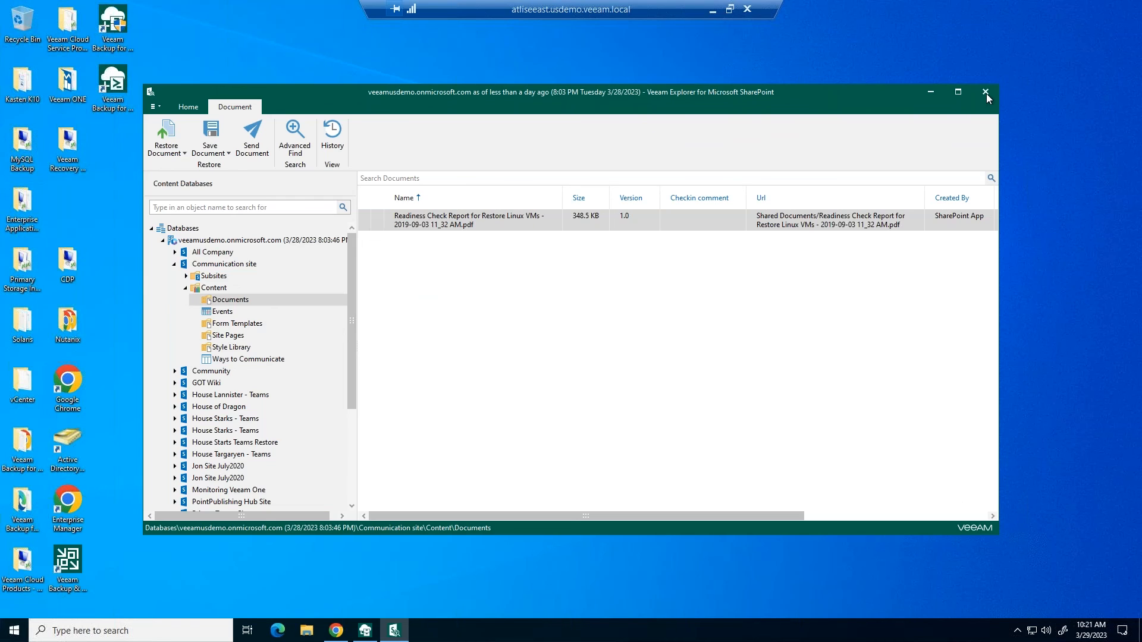
- Close the SharePoint explorer and open the M365 Teams job's latest Teams state of 3/28/2023, 8:12 PM in Veeam Explorer for Microsoft Teams
left_click(986, 94)
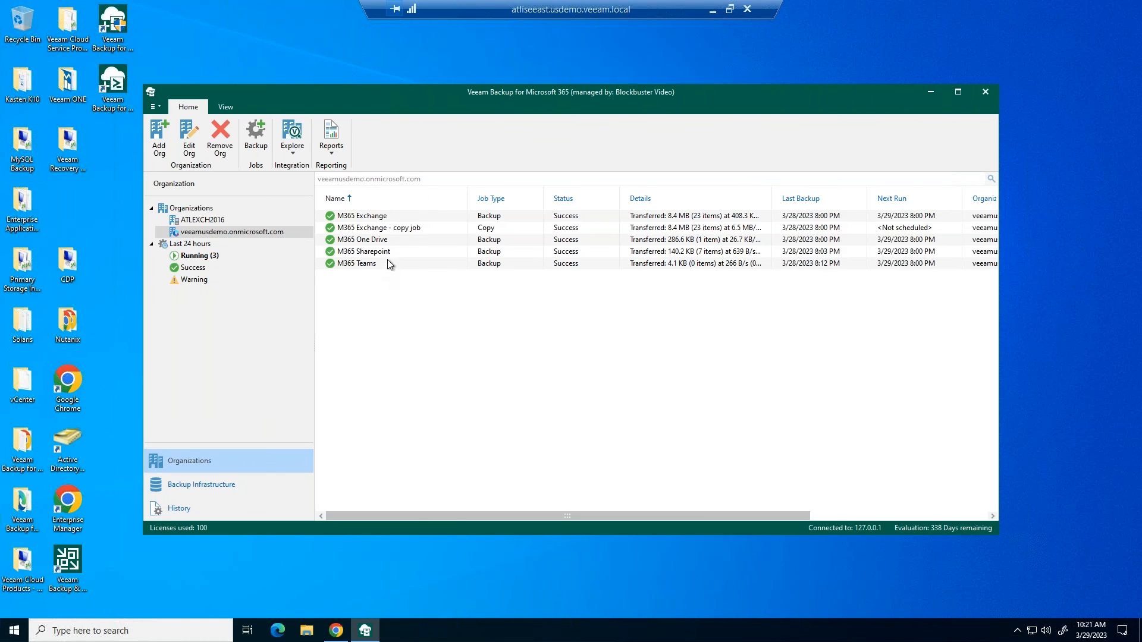
right_click(387, 260)
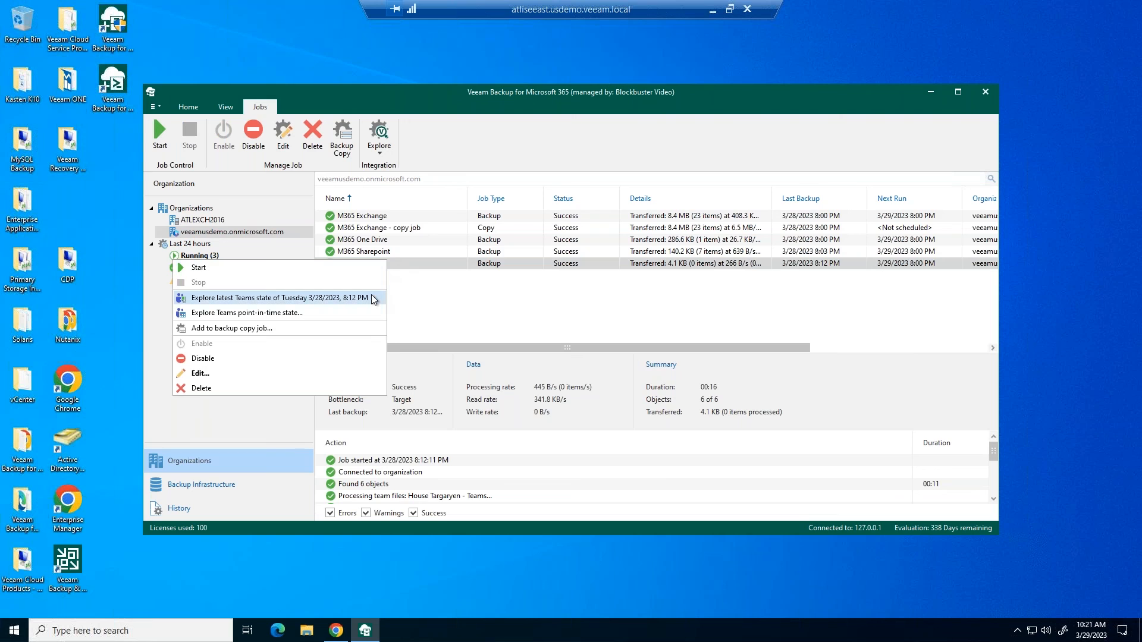
left_click(373, 298)
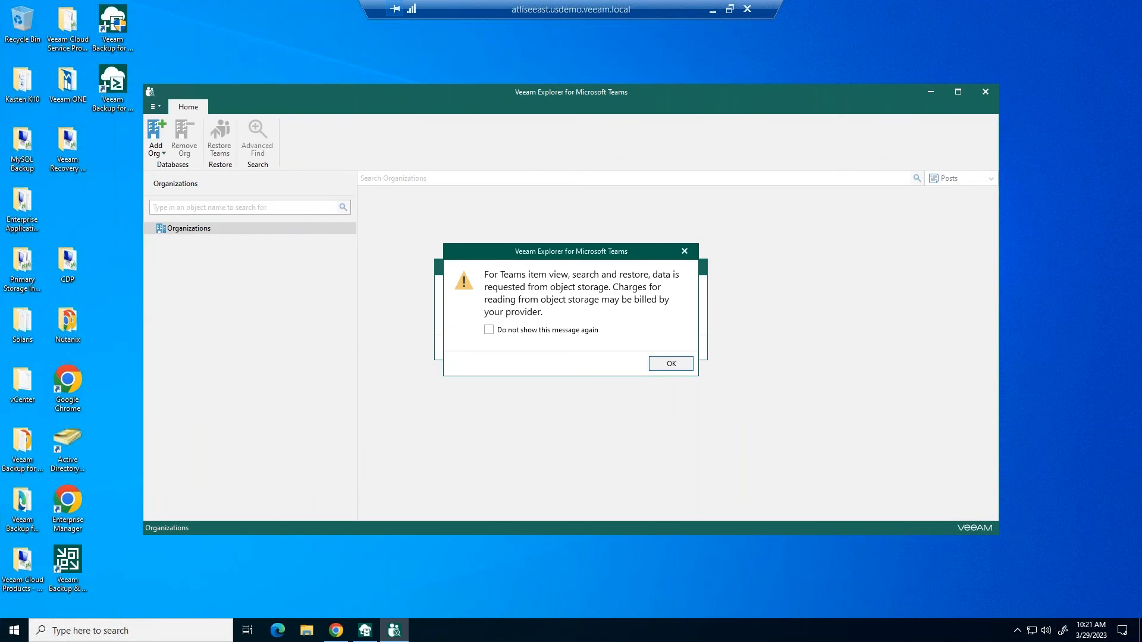
left_click(669, 364)
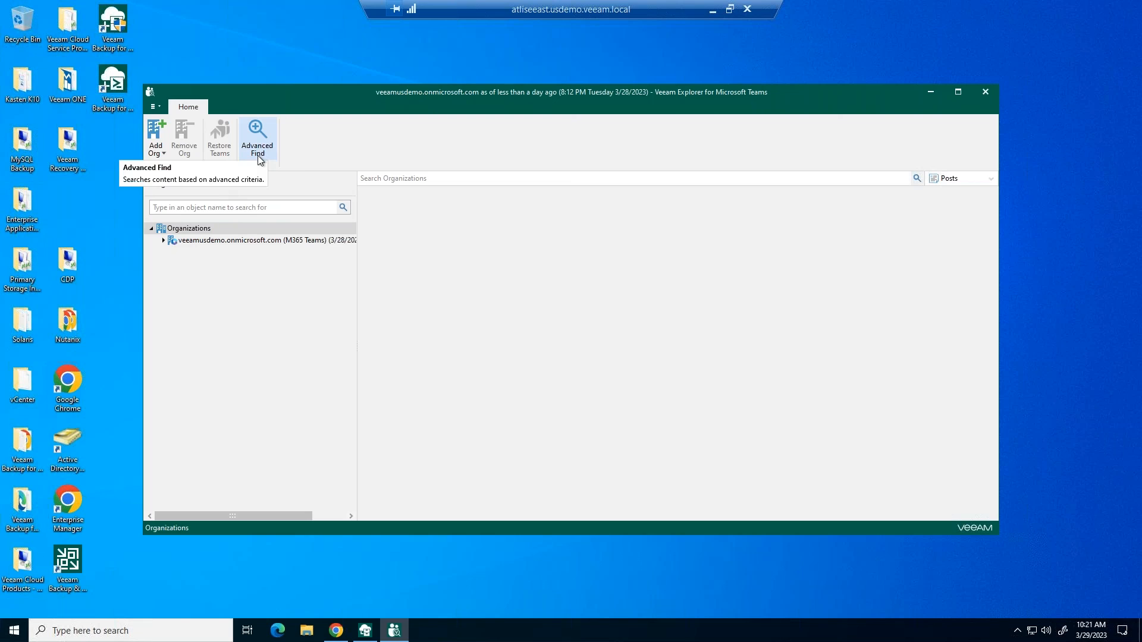
- Expand the organization's teams and check the restore options for the House of Dragon team
left_click(163, 240)
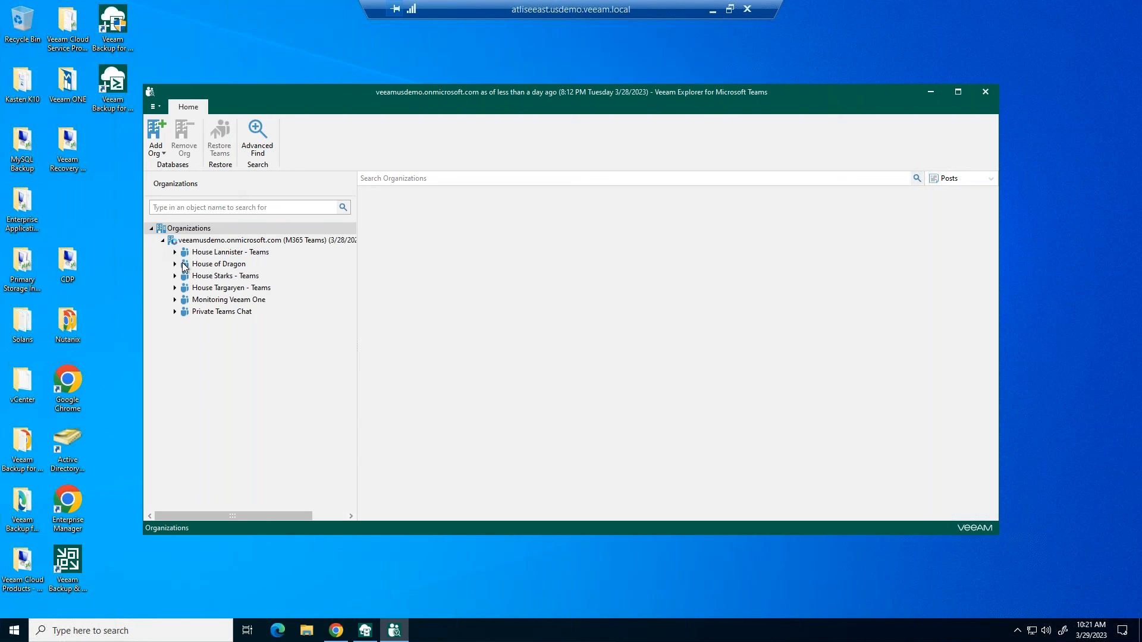
left_click(185, 267)
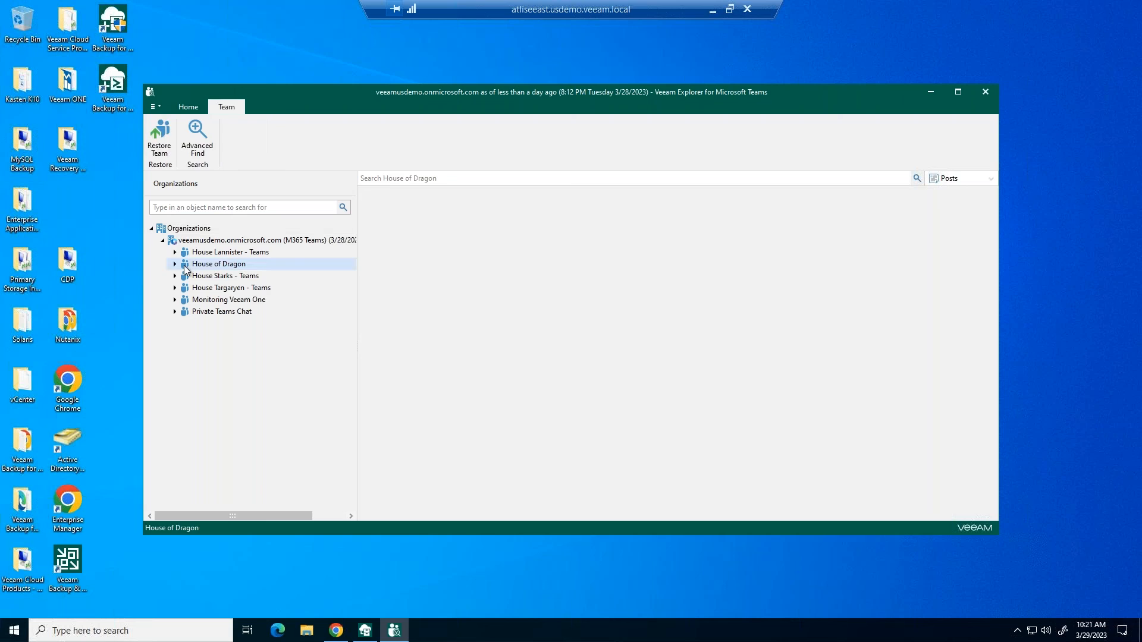
right_click(188, 267)
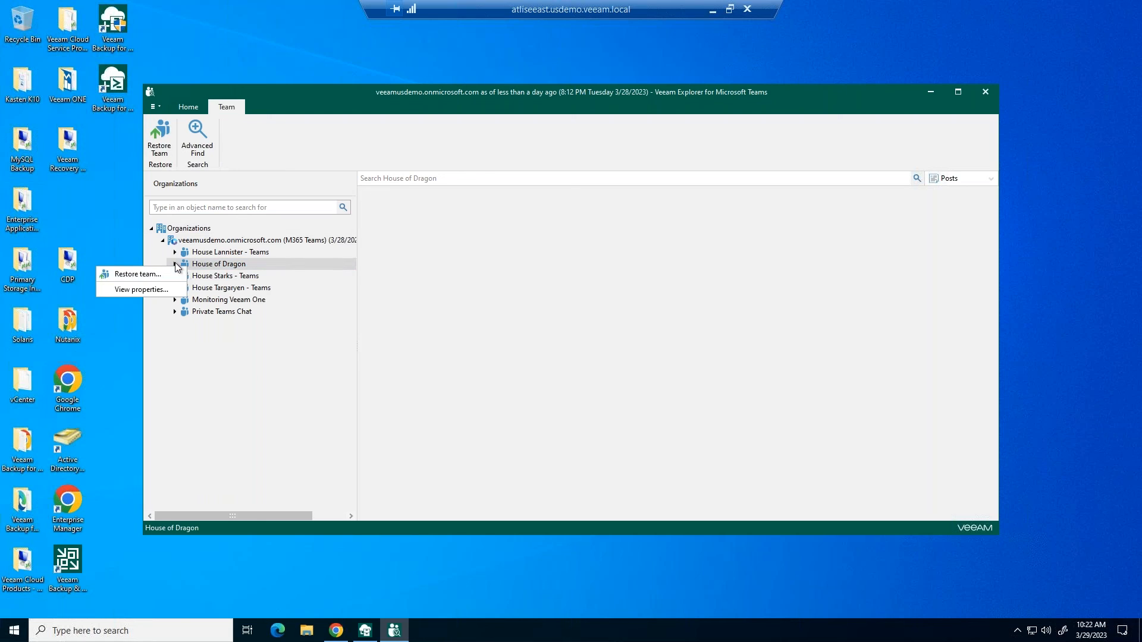
left_click(176, 266)
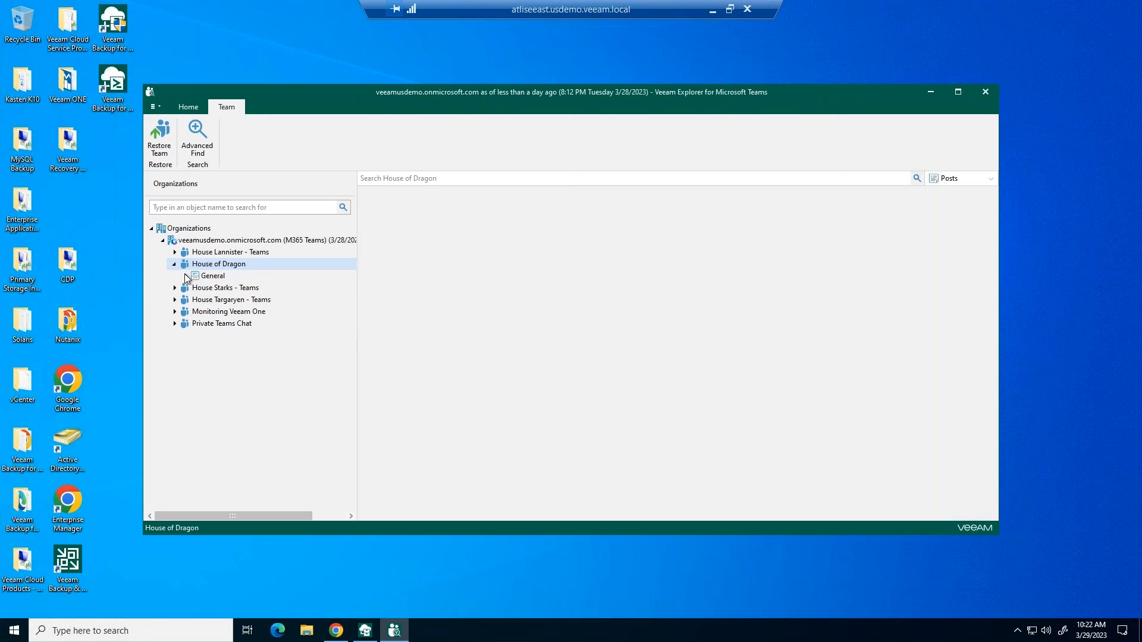
- View the posts in House of Dragon's General channel and check the export, save and send options for the listed post
left_click(186, 276)
left_click(220, 289)
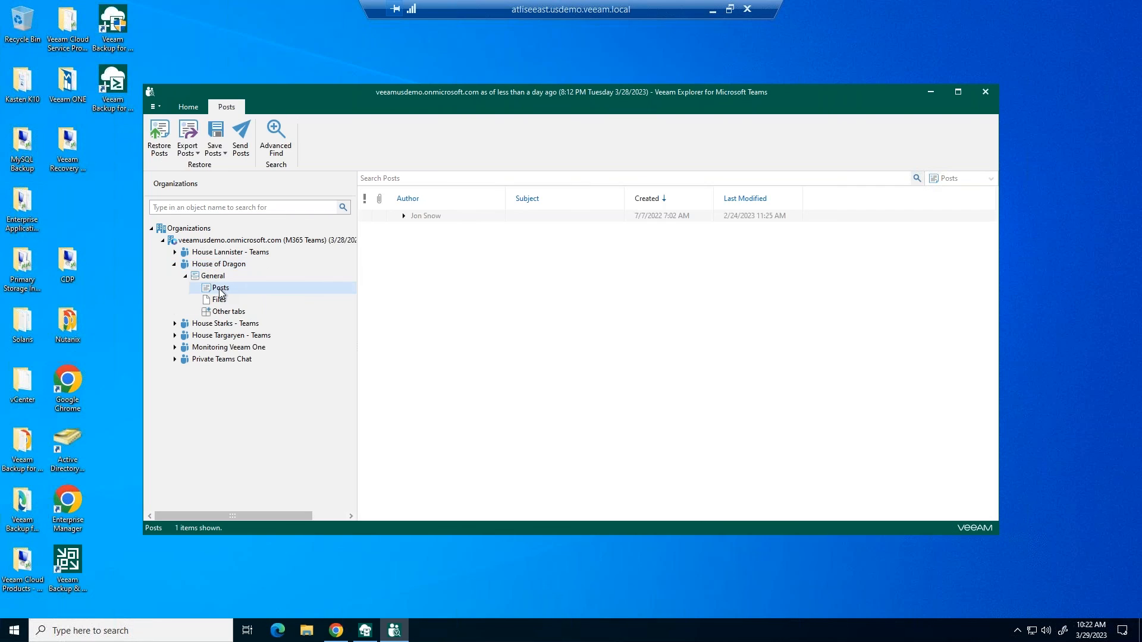
left_click(475, 219)
right_click(476, 217)
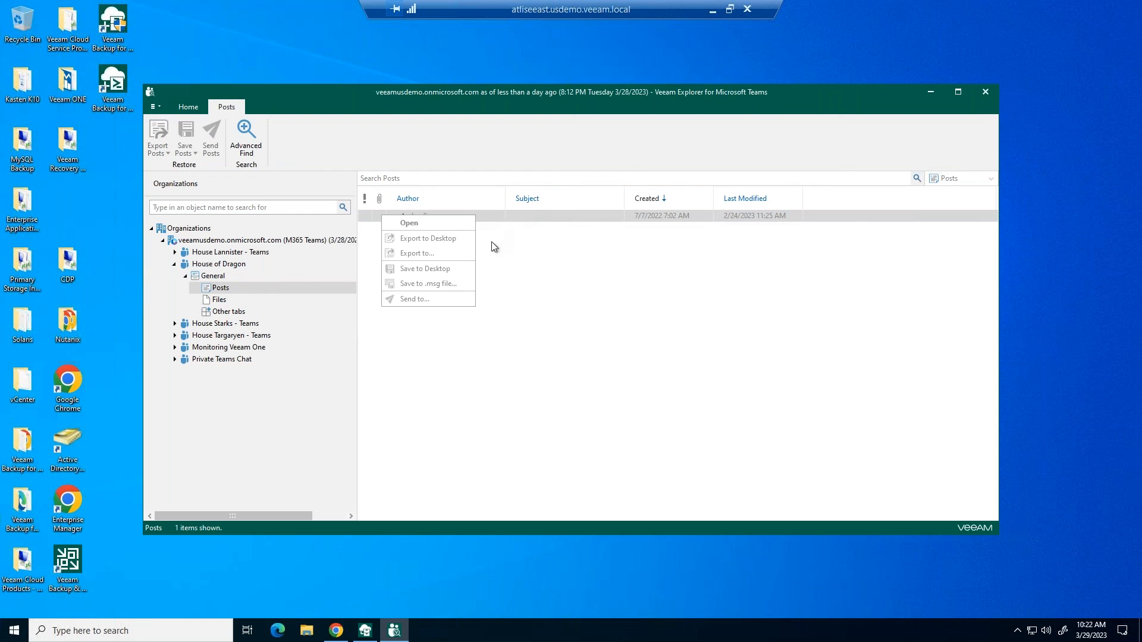
left_click(518, 272)
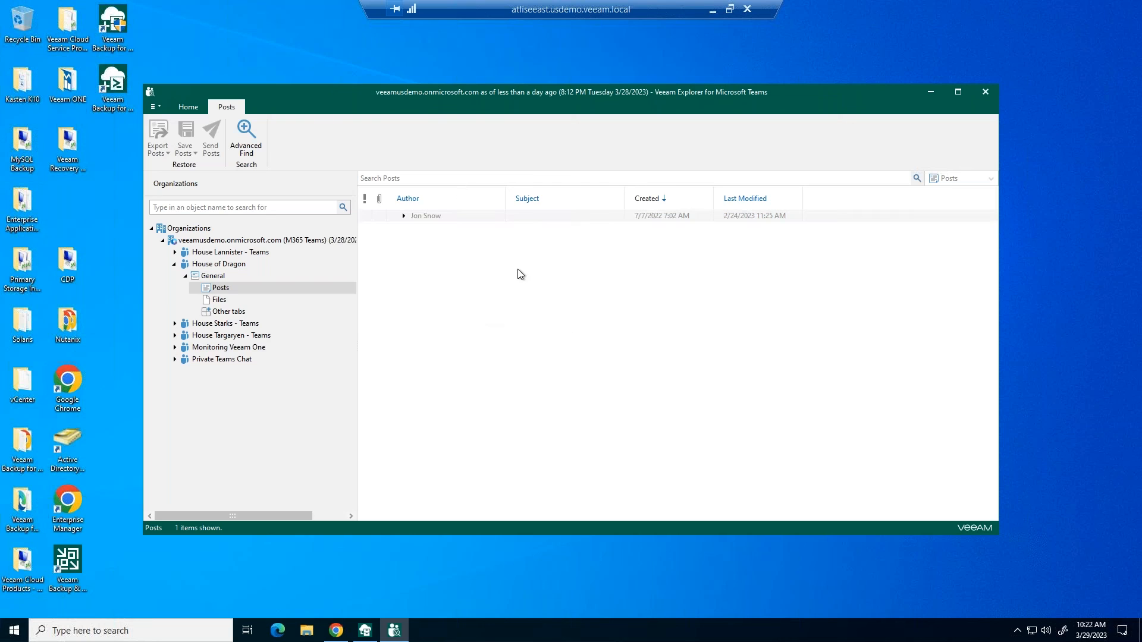
- View the General channel's files and check the history, restore, save and send options for the file modified on 2/22/2023
left_click(230, 301)
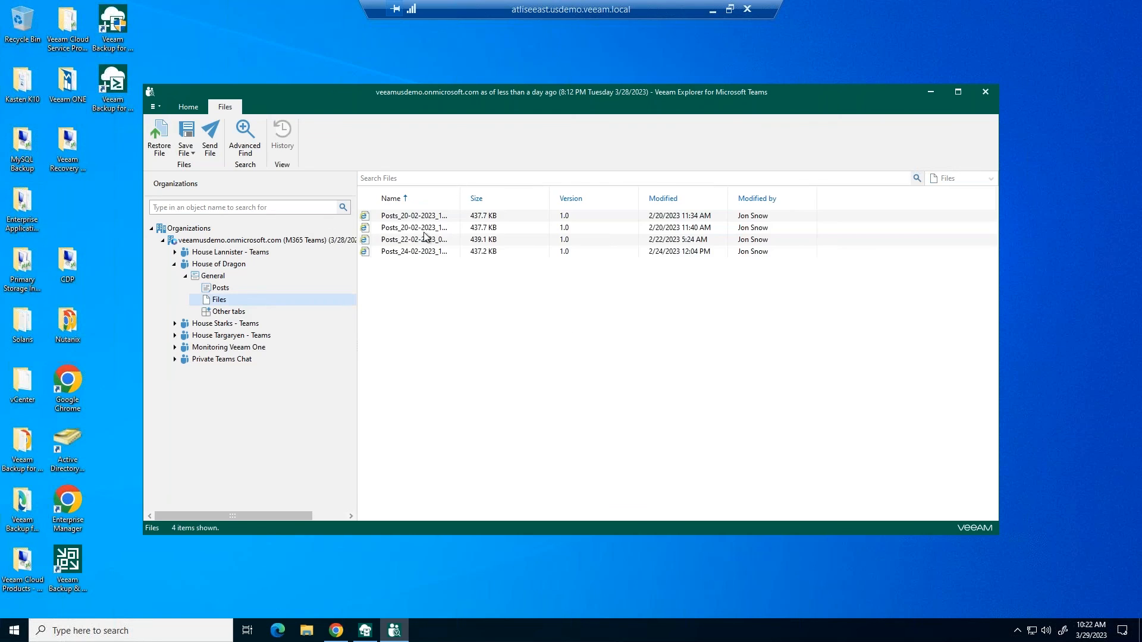
left_click(407, 239)
right_click(407, 240)
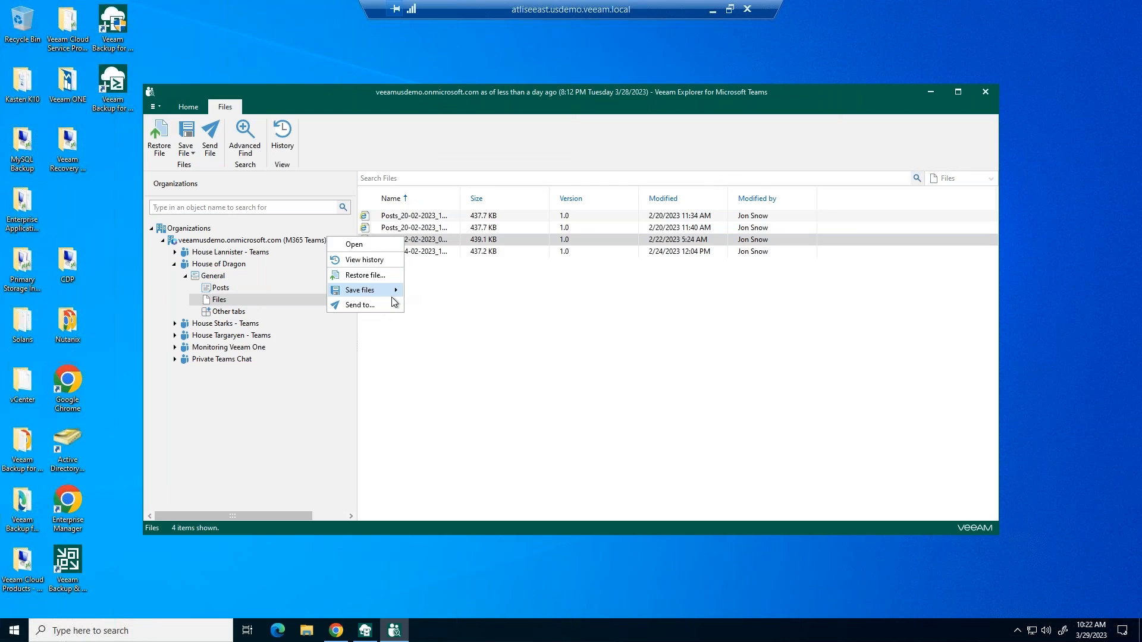
mouse_move(394, 291)
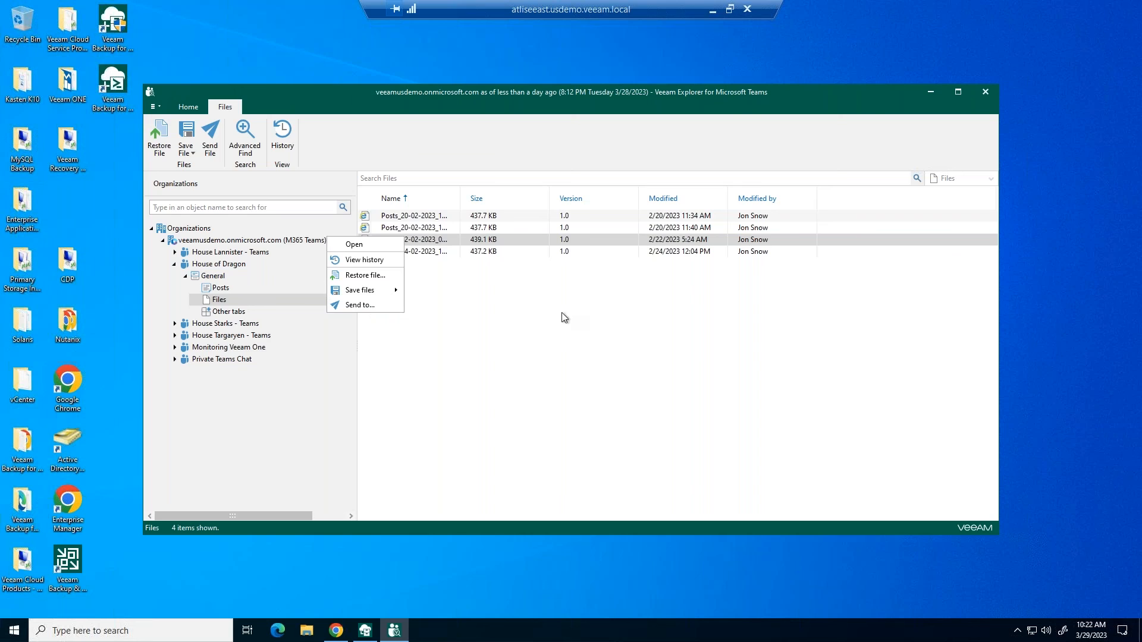
- Check the restore option for the Posts_22-02-2023_05-24-12 entry in the General channel's other tabs, and close the Teams explorer
left_click(231, 315)
left_click(230, 315)
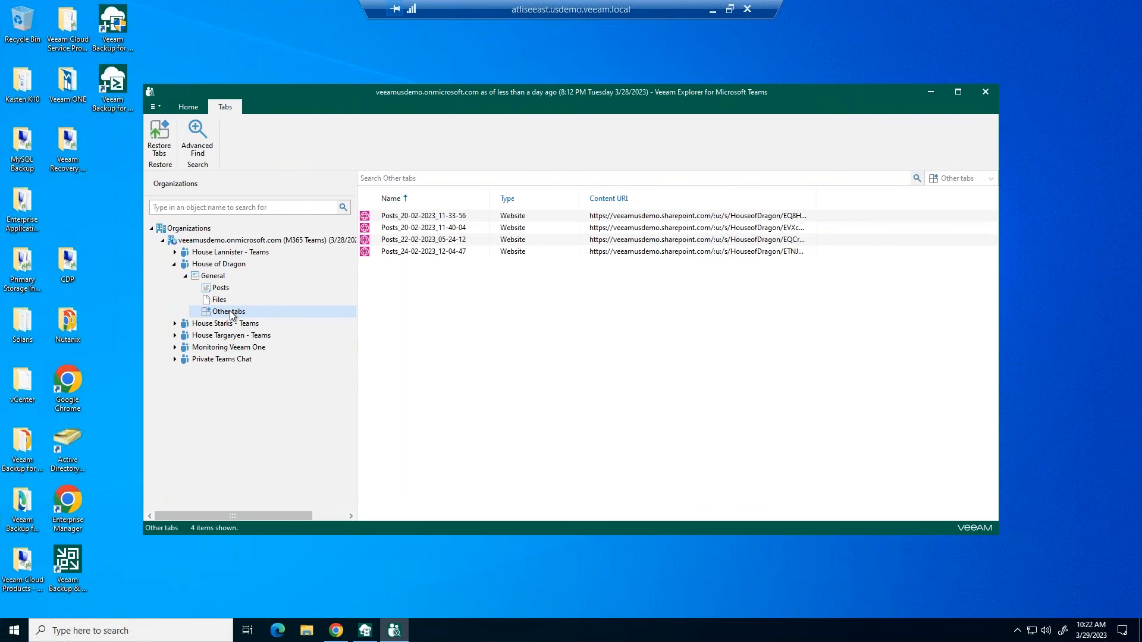
right_click(408, 241)
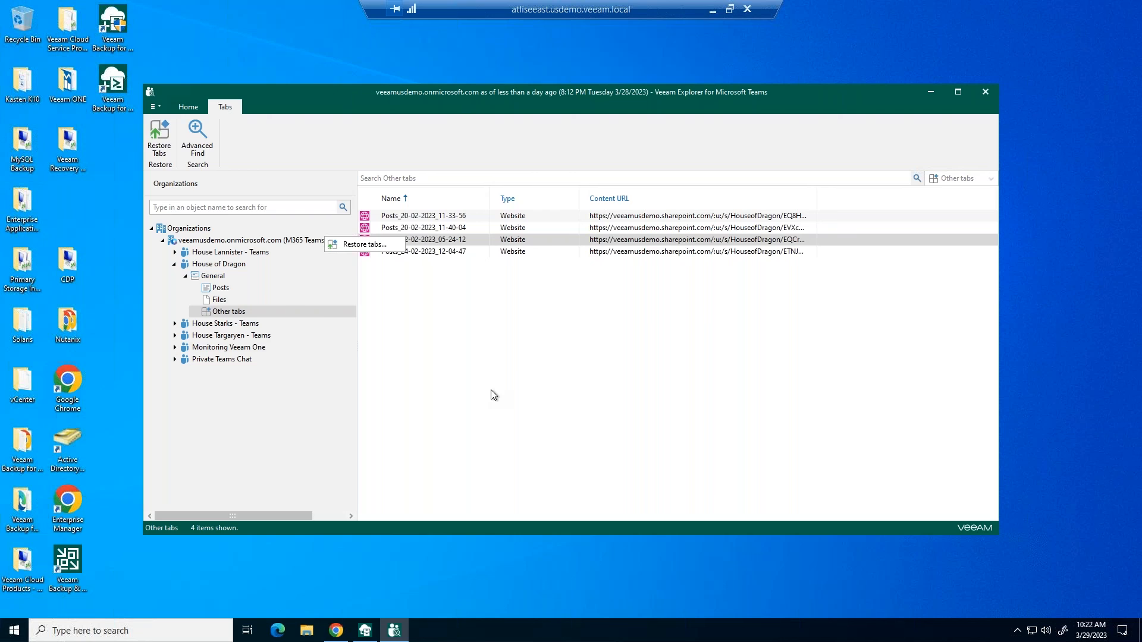
left_click(989, 94)
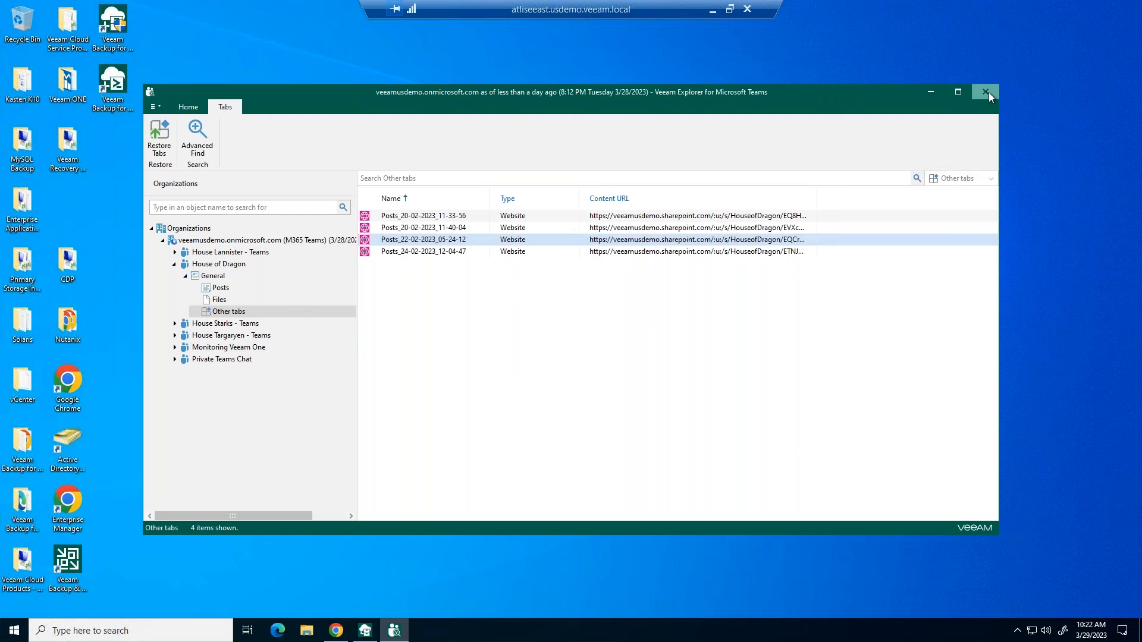
left_click(989, 93)
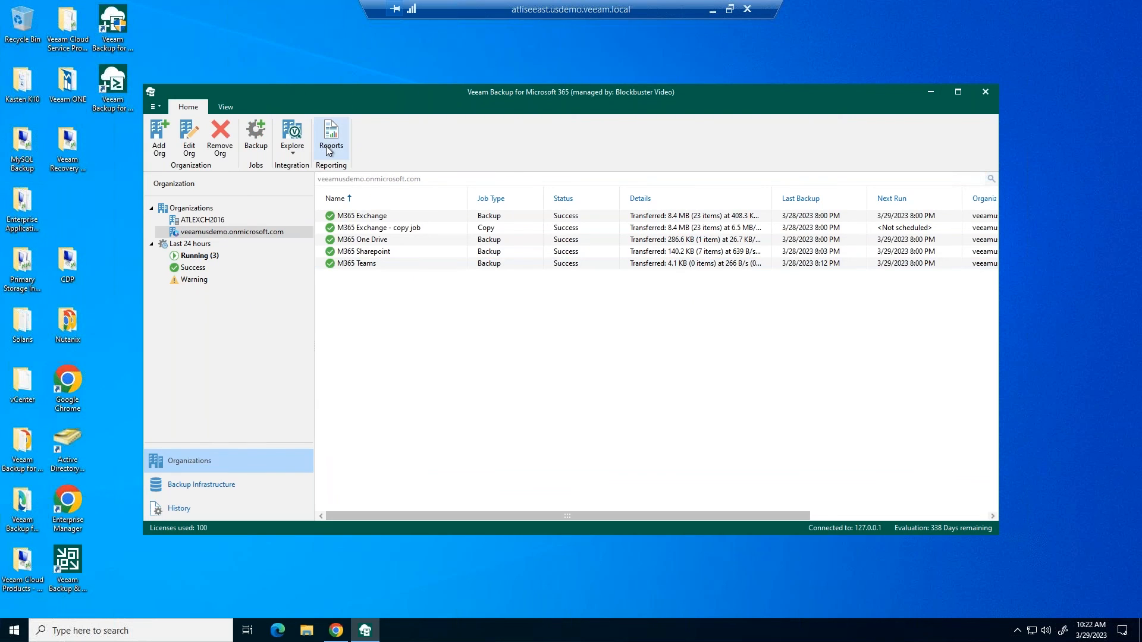
- Examine the Mailbox Protection report's generation parameters without generating it, and review the other available report types
left_click(327, 146)
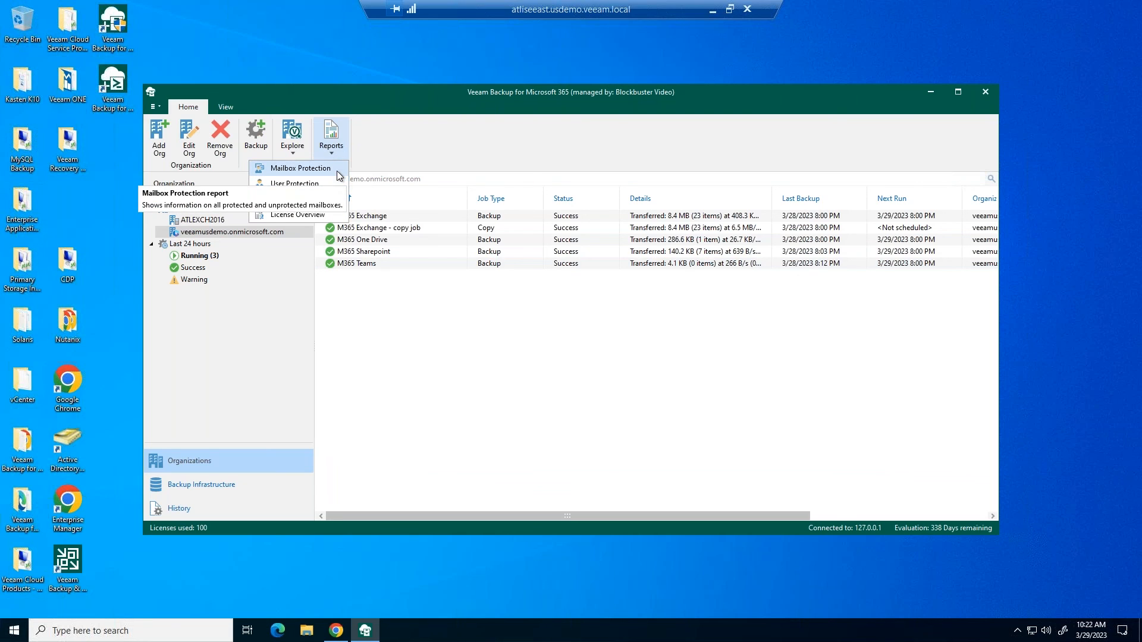
left_click(334, 169)
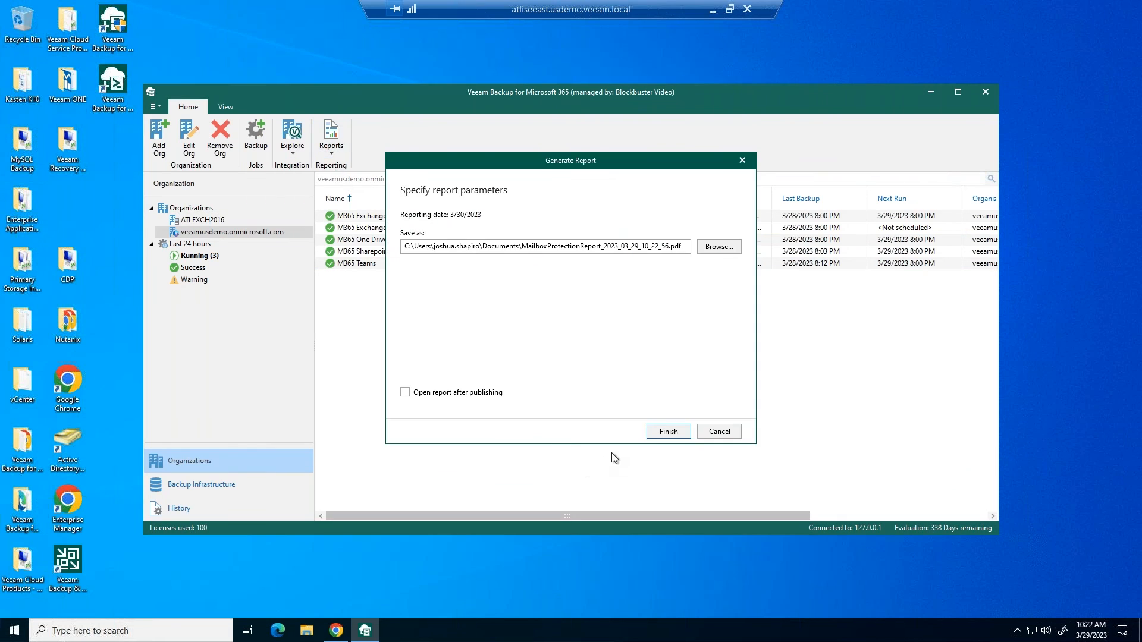
left_click(749, 164)
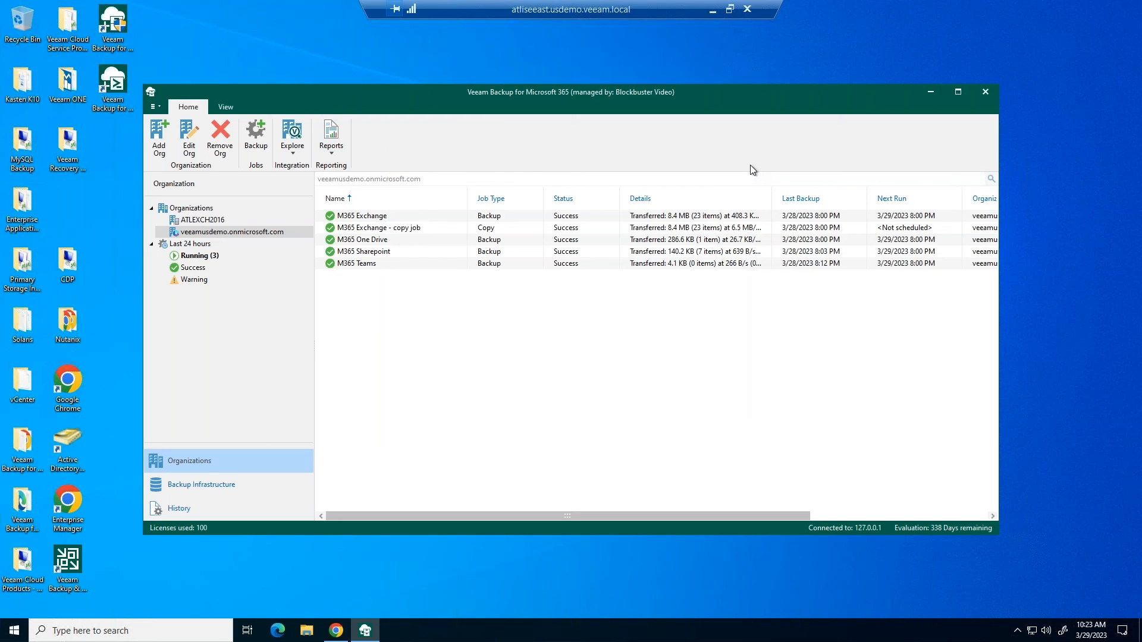
left_click(330, 142)
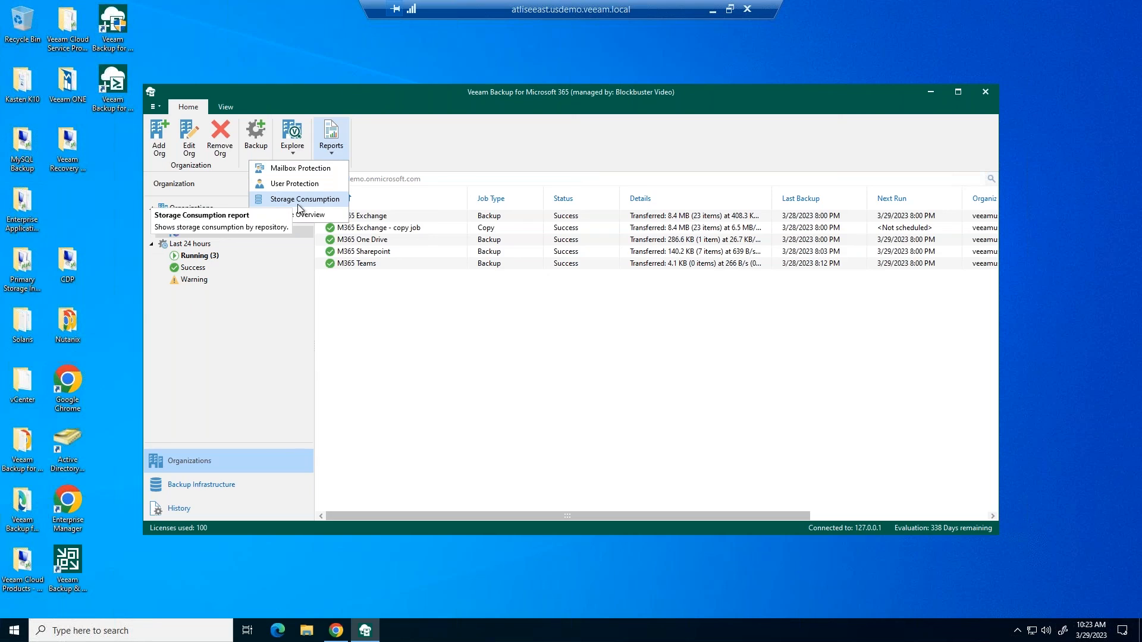
left_click(393, 350)
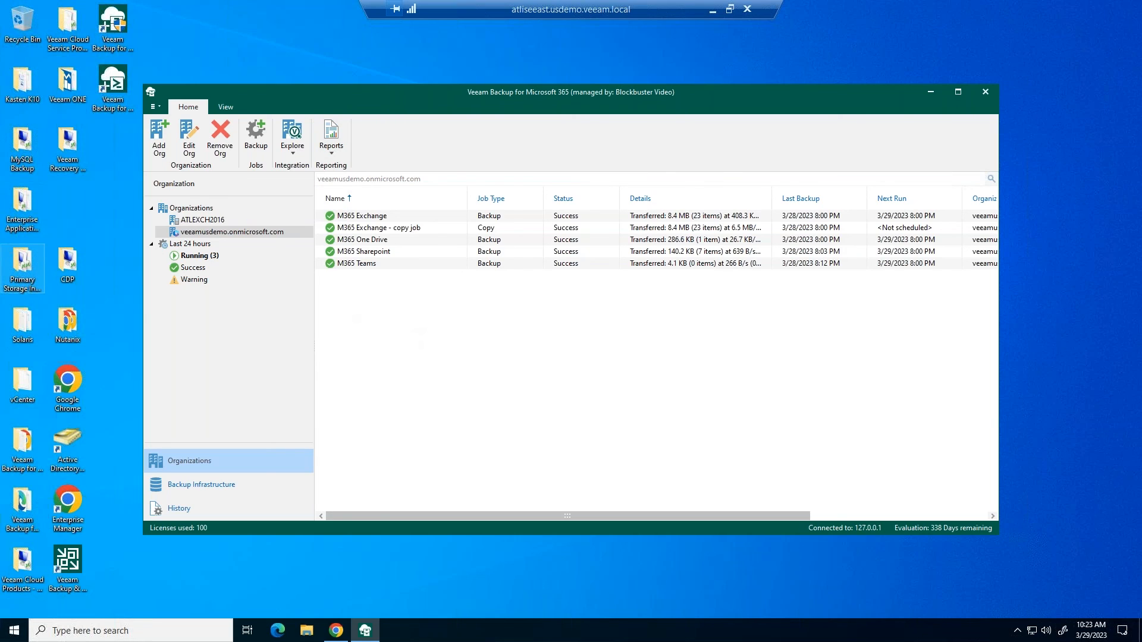